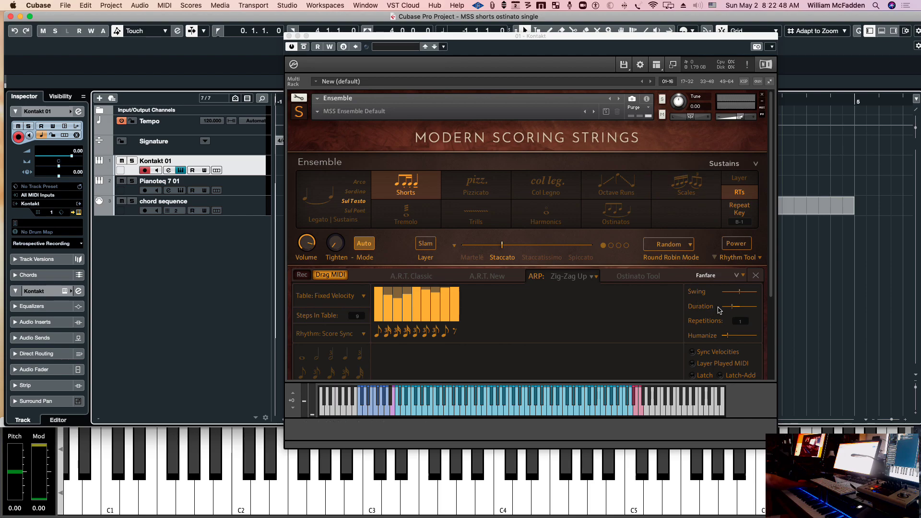
Raise the Close microphone channel to 6.7 dB in the Modern Scoring Strings mixer.
{"action": "scroll", "coordinate": [546, 336], "scroll_direction": "down", "scroll_amount": 5}
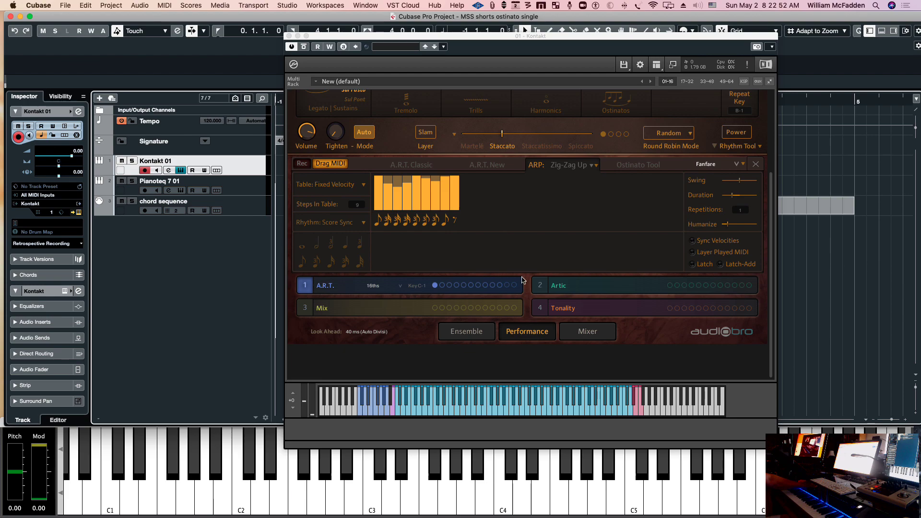
{"action": "scroll", "coordinate": [506, 247], "scroll_direction": "up", "scroll_amount": 2}
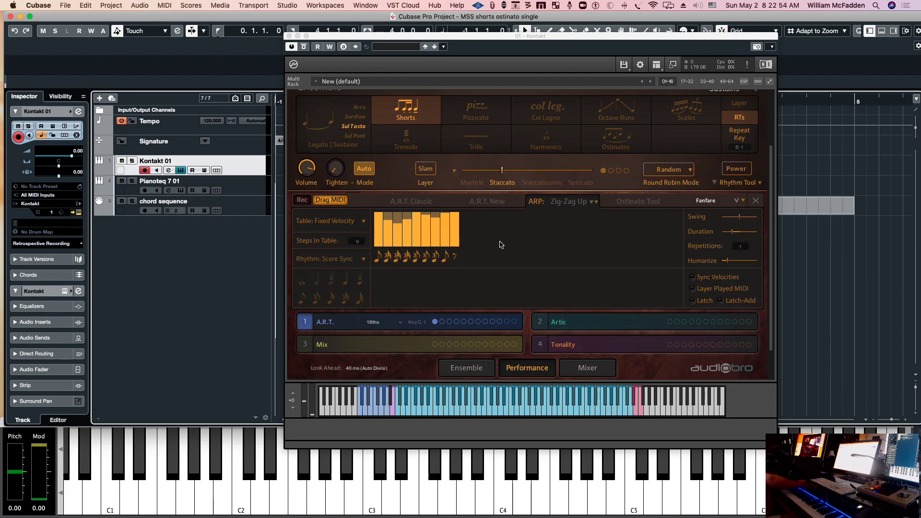
{"action": "scroll", "coordinate": [497, 275], "scroll_direction": "down", "scroll_amount": 2}
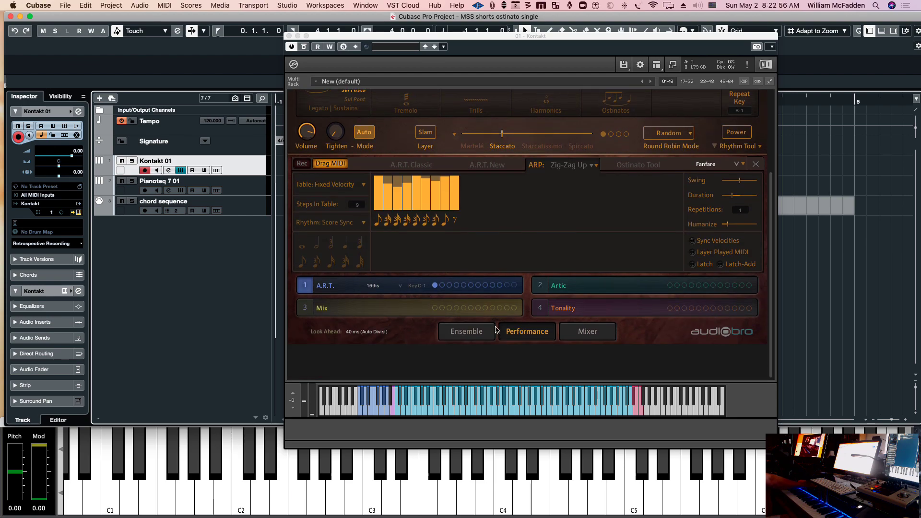
{"action": "left_click", "coordinate": [584, 339]}
{"action": "left_click", "coordinate": [585, 337]}
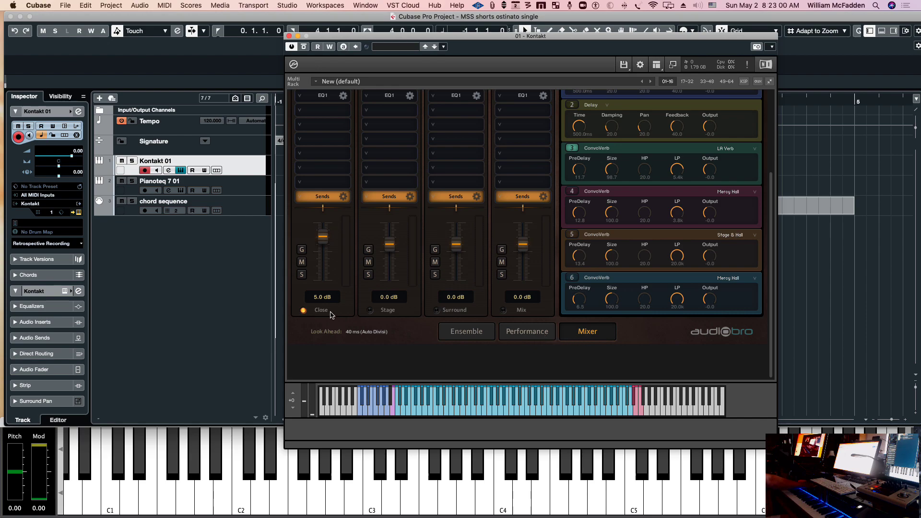
{"action": "left_click_drag", "start_coordinate": [323, 240], "coordinate": [322, 236]}
Return to the Performance page, then close and reopen the Rhythm Tool.
{"action": "left_click", "coordinate": [450, 335]}
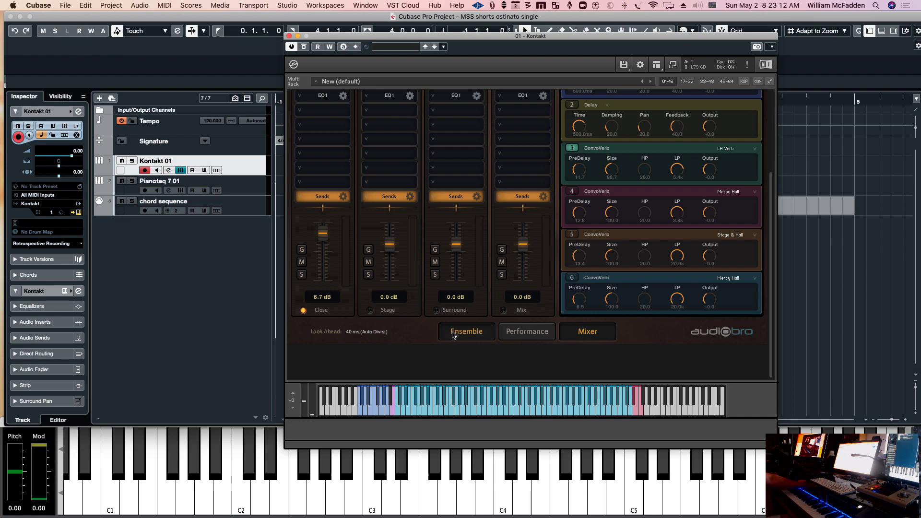
{"action": "left_click", "coordinate": [512, 337]}
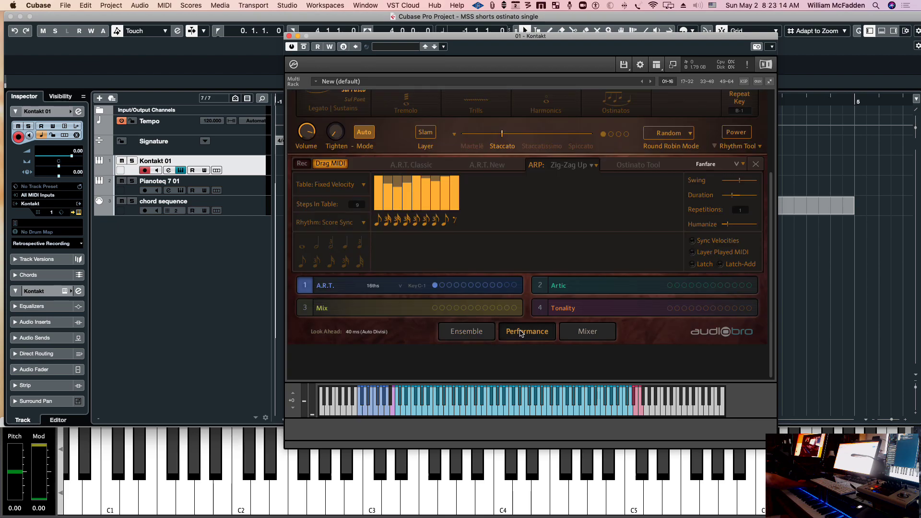
{"action": "left_click", "coordinate": [755, 164]}
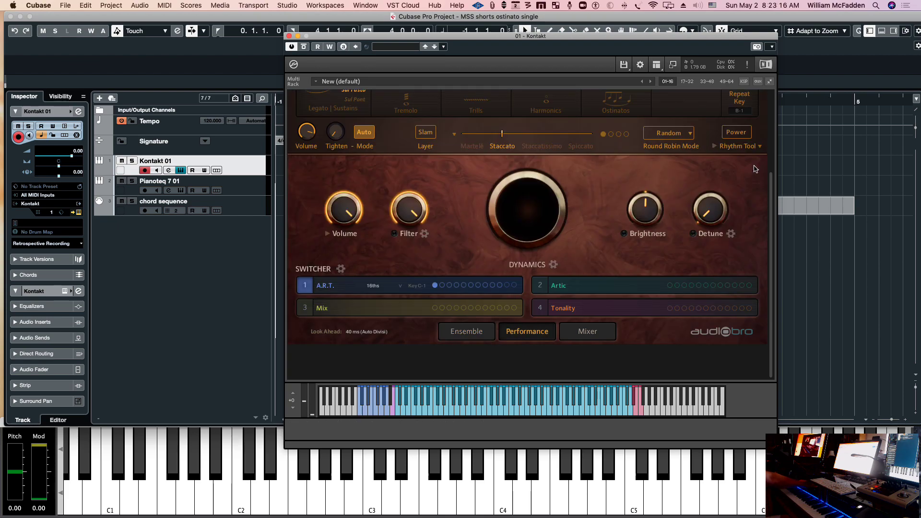
{"action": "scroll", "coordinate": [504, 213], "scroll_direction": "up", "scroll_amount": 5}
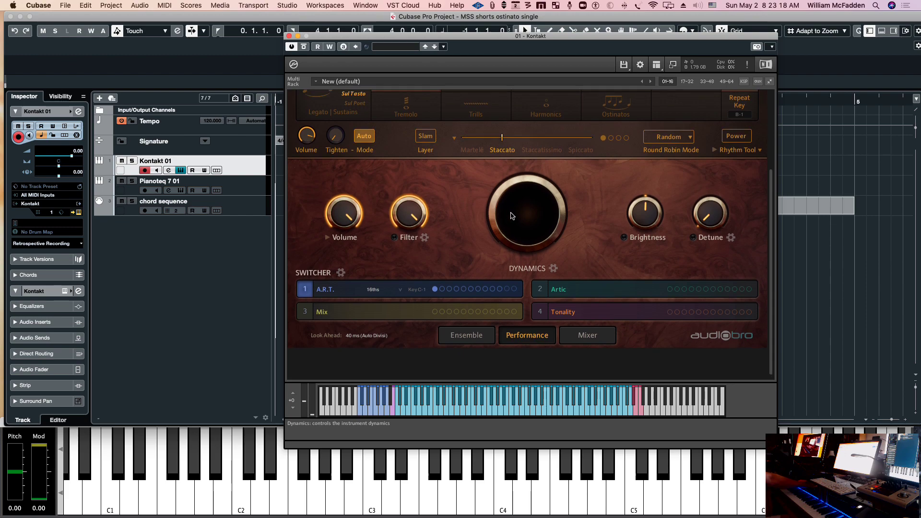
{"action": "scroll", "coordinate": [510, 225], "scroll_direction": "down", "scroll_amount": 1}
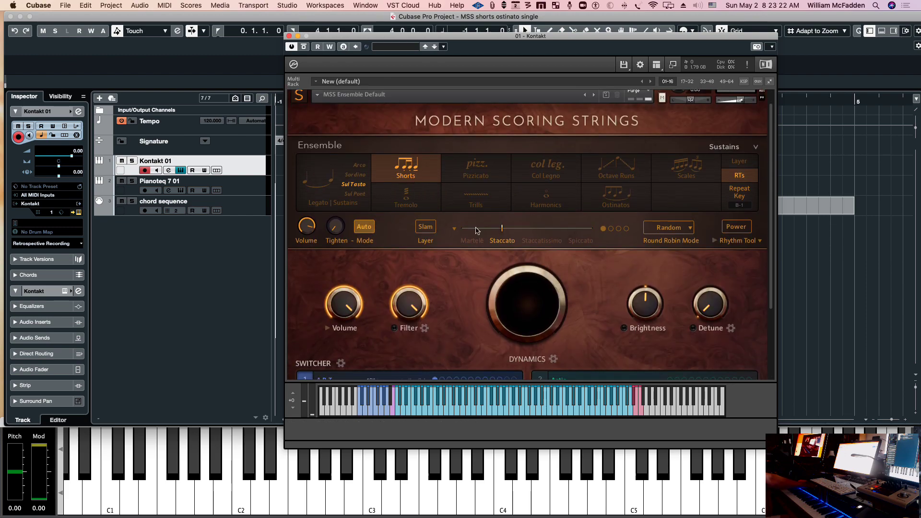
{"action": "left_click", "coordinate": [713, 241]}
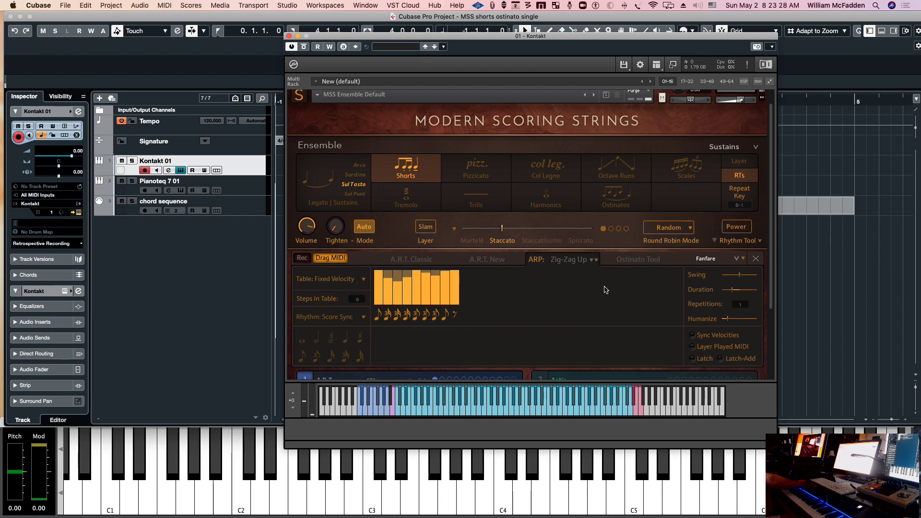
Look through the Rhythm Tool modes A.R.T. Classic, A.R.T. New, ARP and Ostinato Tool.
{"action": "left_click", "coordinate": [407, 261]}
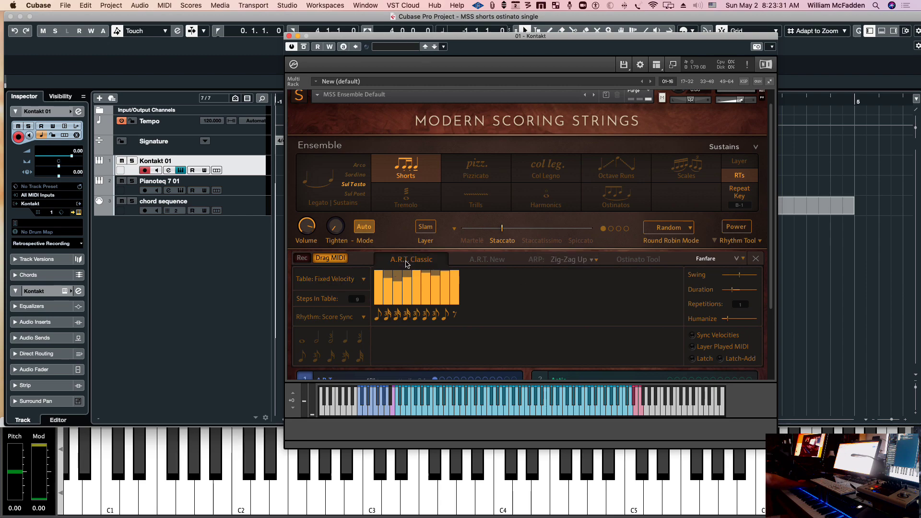
{"action": "left_click", "coordinate": [486, 261]}
{"action": "left_click", "coordinate": [539, 261]}
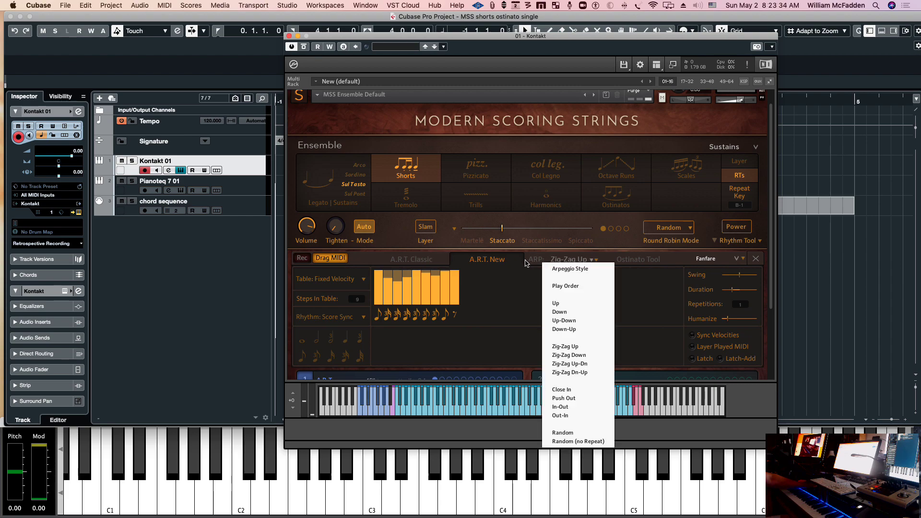
{"action": "left_click", "coordinate": [525, 295]}
{"action": "left_click", "coordinate": [531, 262]}
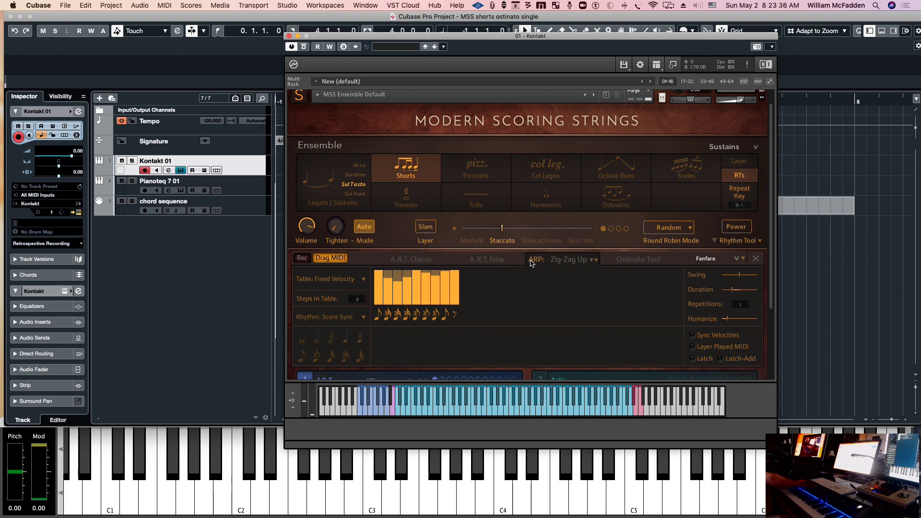
{"action": "left_click", "coordinate": [634, 259]}
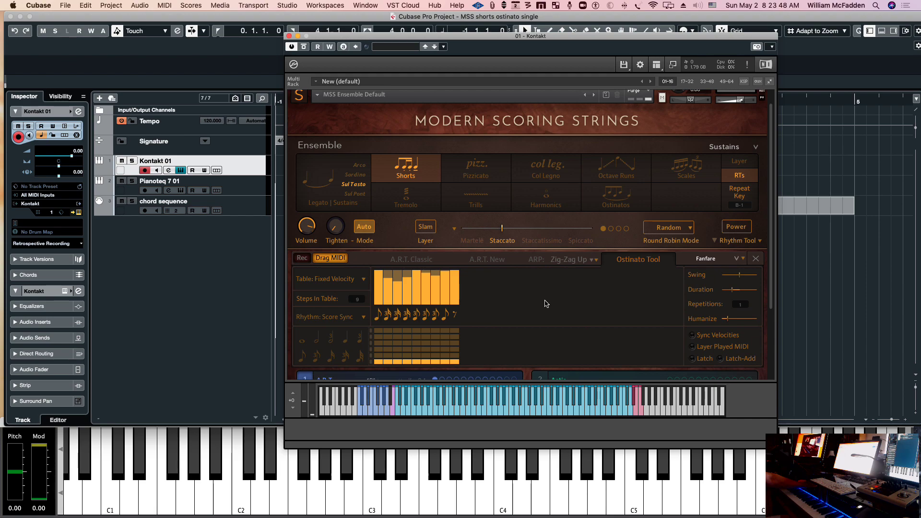
Load the Fanfare preset and turn on the Rhythm Tool's power.
{"action": "left_click", "coordinate": [707, 259]}
{"action": "left_click", "coordinate": [599, 294]}
{"action": "left_click", "coordinate": [698, 259]}
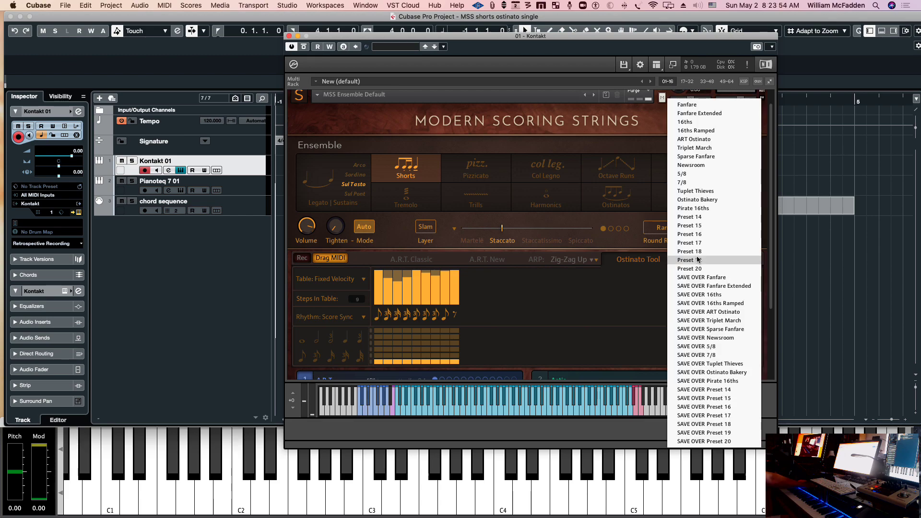
{"action": "left_click", "coordinate": [701, 105]}
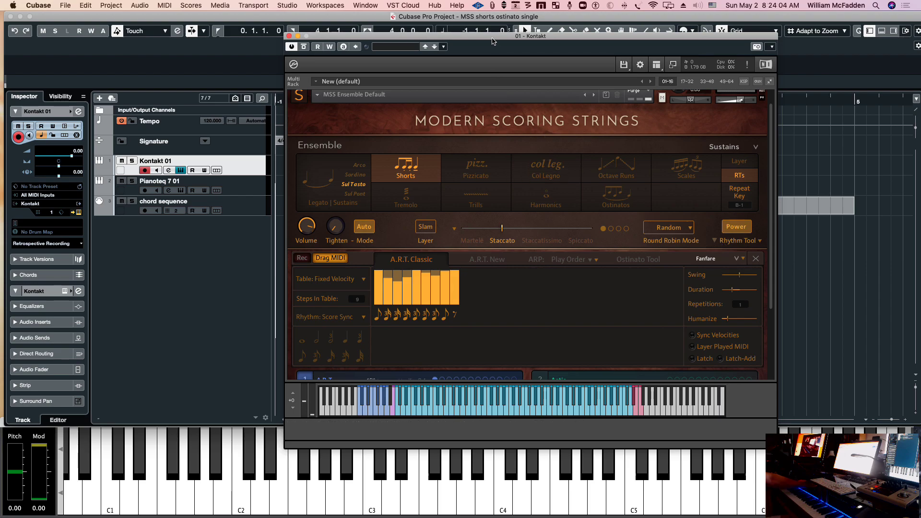
{"action": "mouse_move", "coordinate": [491, 40]}
{"action": "left_mouse_down"}
{"action": "mouse_move", "coordinate": [490, 16]}
{"action": "mouse_move", "coordinate": [559, 130]}
{"action": "mouse_move", "coordinate": [505, 96]}
{"action": "mouse_move", "coordinate": [482, 30]}
{"action": "left_mouse_up"}
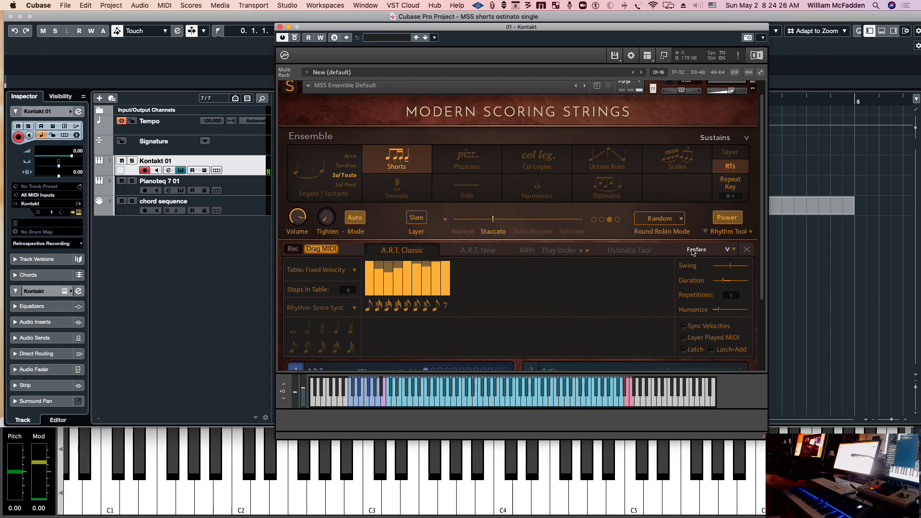
Compare the Rhythm Tool's Score and Score Sync rhythm settings, ending on Score.
{"action": "left_click", "coordinate": [320, 309]}
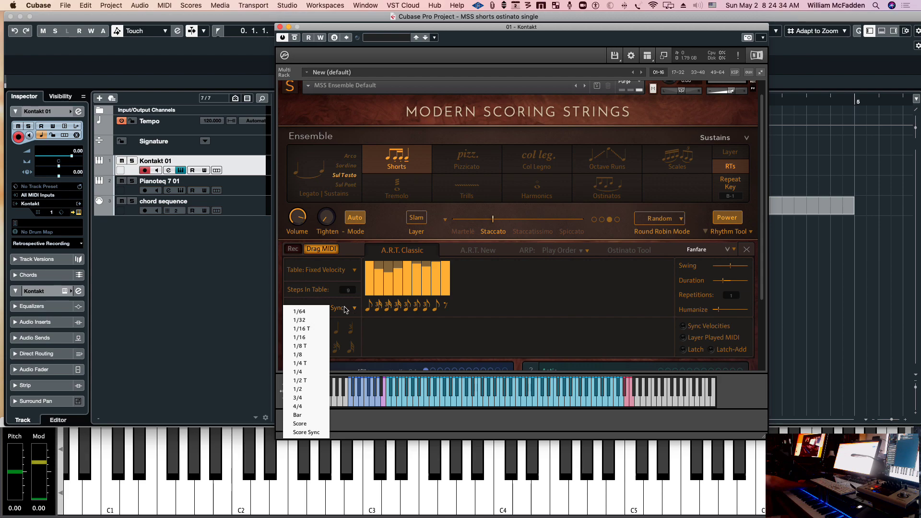
{"action": "left_click", "coordinate": [299, 423]}
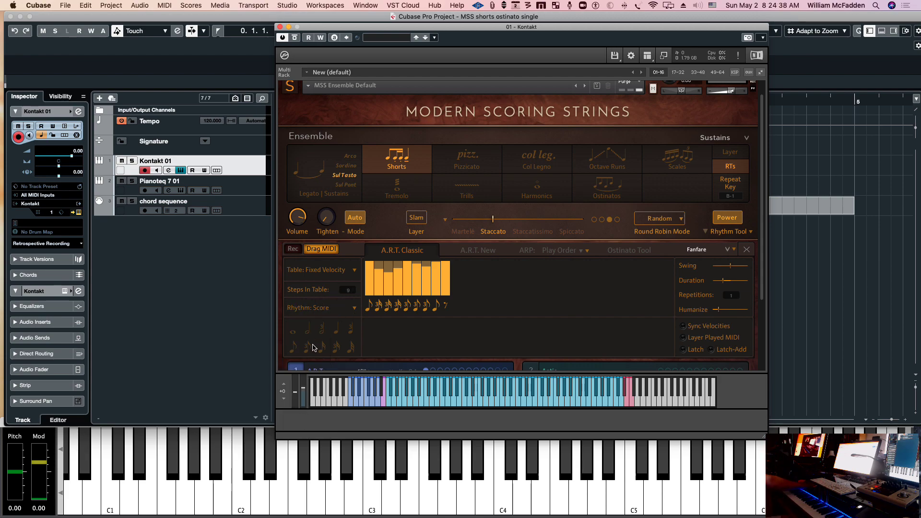
{"action": "left_click", "coordinate": [324, 310]}
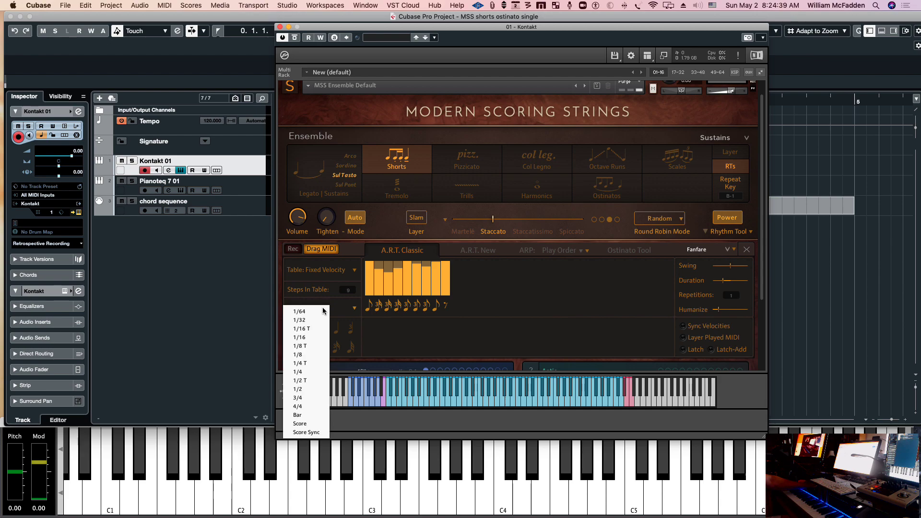
{"action": "left_click", "coordinate": [311, 432]}
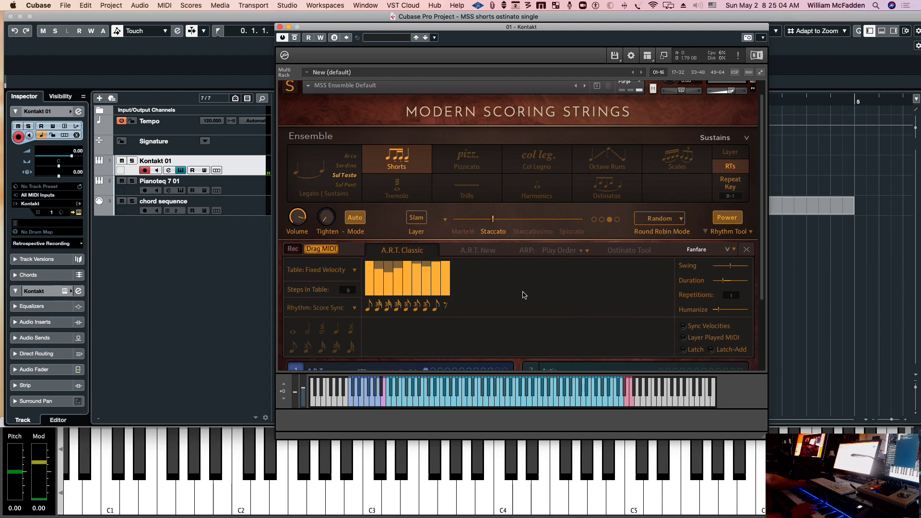
{"action": "left_click", "coordinate": [338, 315]}
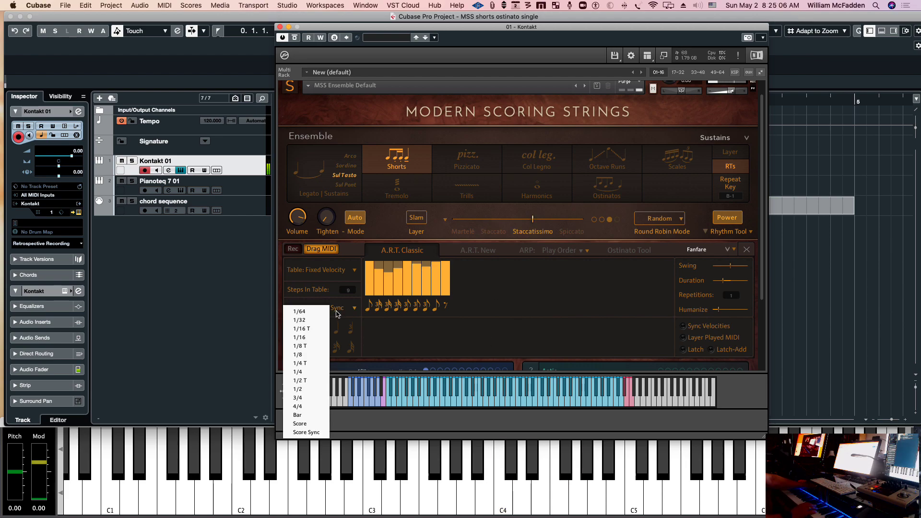
{"action": "left_click", "coordinate": [294, 422]}
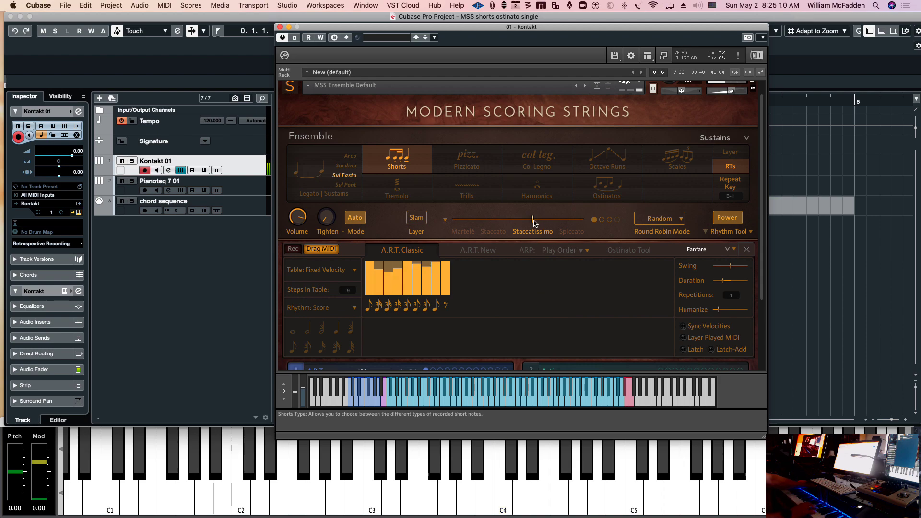
Try the Spiccato and Staccato short-note types, then set the articulation to Staccatissimo.
{"action": "left_click", "coordinate": [567, 220]}
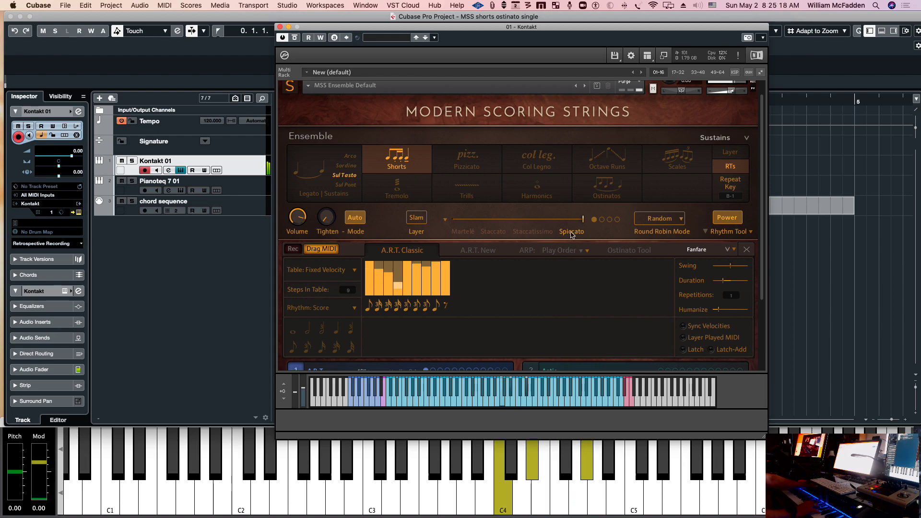
{"action": "left_click_drag", "start_coordinate": [571, 234], "coordinate": [496, 239]}
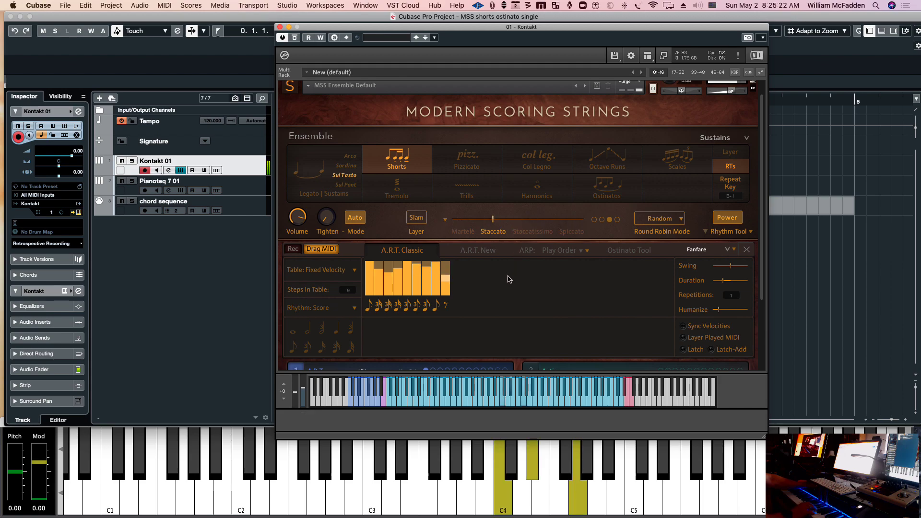
{"action": "left_click_drag", "start_coordinate": [493, 220], "coordinate": [524, 220]}
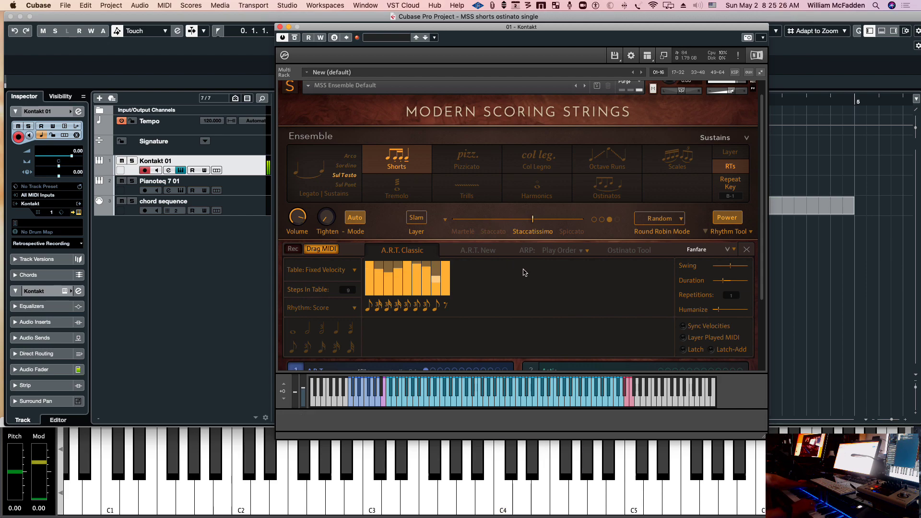
Audition the Fanfare Extended rhythm preset, then load the 16ths preset.
{"action": "left_click", "coordinate": [697, 251]}
{"action": "left_click", "coordinate": [695, 104]}
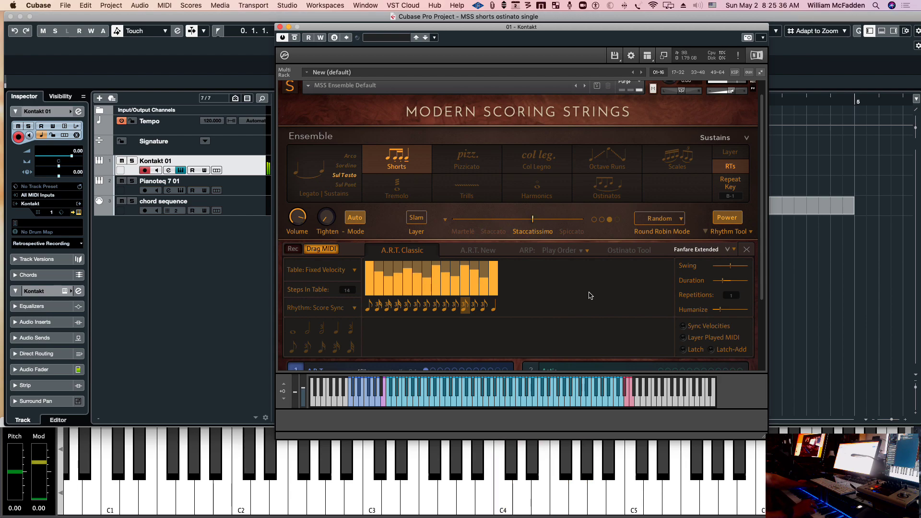
{"action": "left_click", "coordinate": [695, 251]}
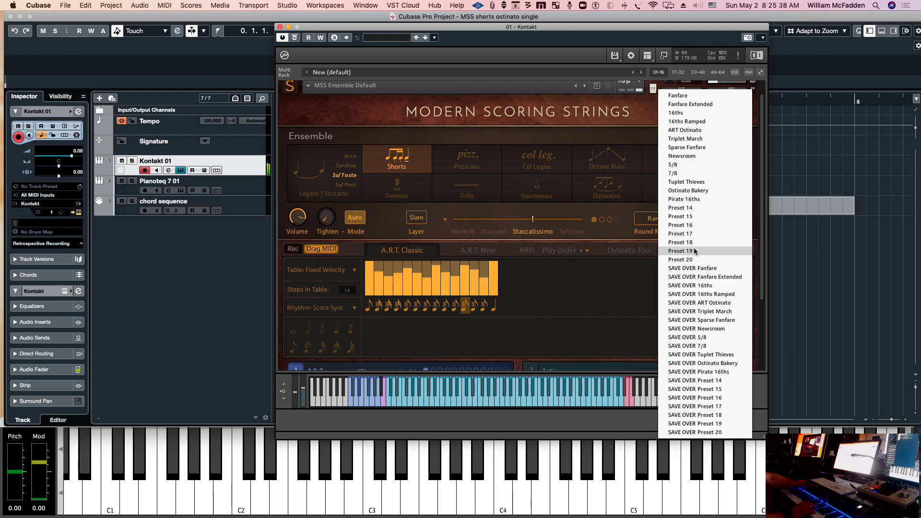
{"action": "left_click", "coordinate": [676, 113]}
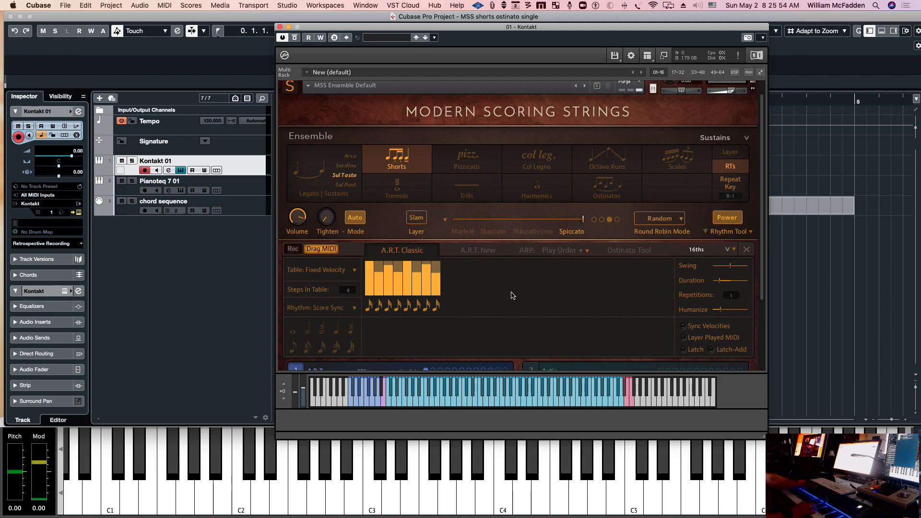
Move the Kontakt window clear of the track timeline and record a 16ths pattern in the Rhythm Tool.
{"action": "left_click_drag", "start_coordinate": [311, 27], "coordinate": [405, 19]}
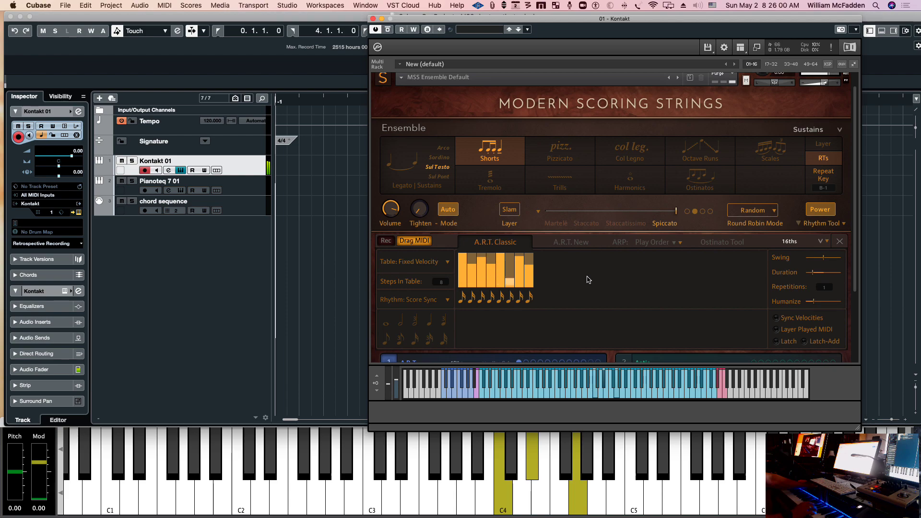
{"action": "left_click", "coordinate": [386, 241]}
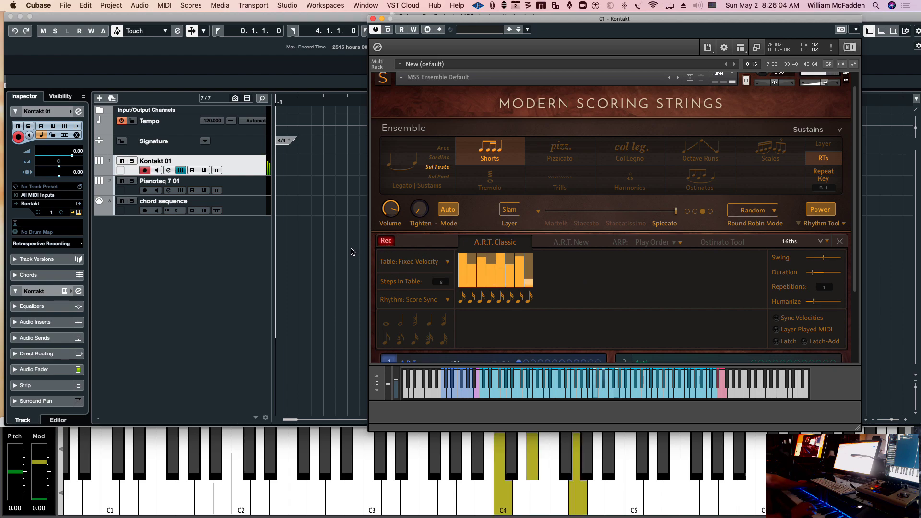
{"action": "left_click", "coordinate": [387, 241]}
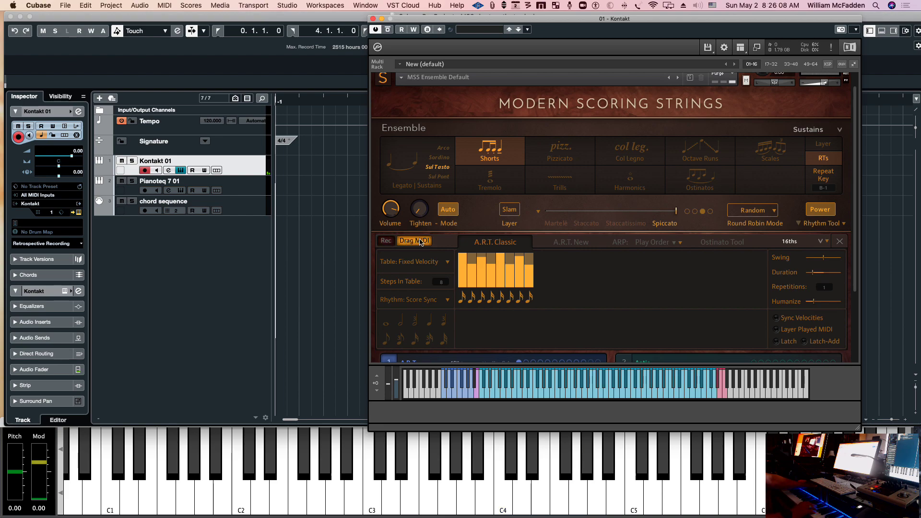
Place the recorded pattern as a MIDI part on the Pianoteq 7 01 track at bar -1 and play it back.
{"action": "left_click_drag", "start_coordinate": [422, 242], "coordinate": [299, 190]}
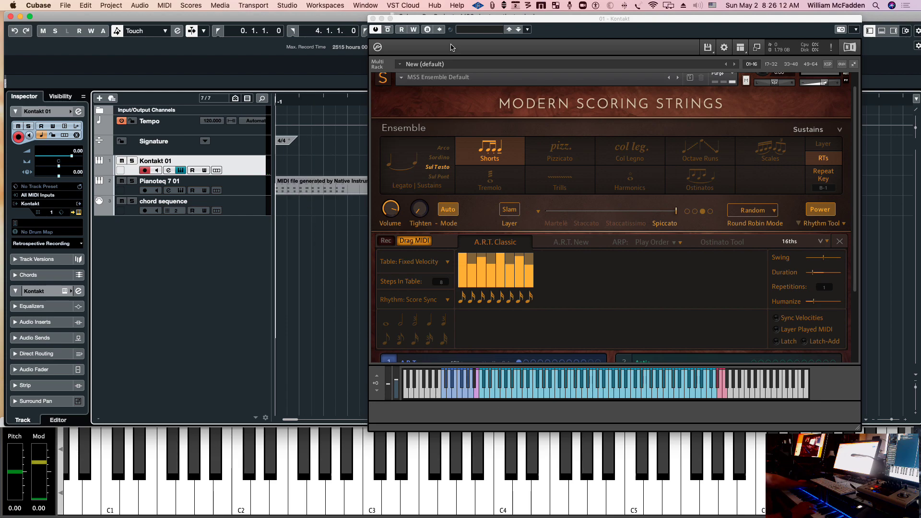
{"action": "left_click_drag", "start_coordinate": [449, 19], "coordinate": [519, 28]}
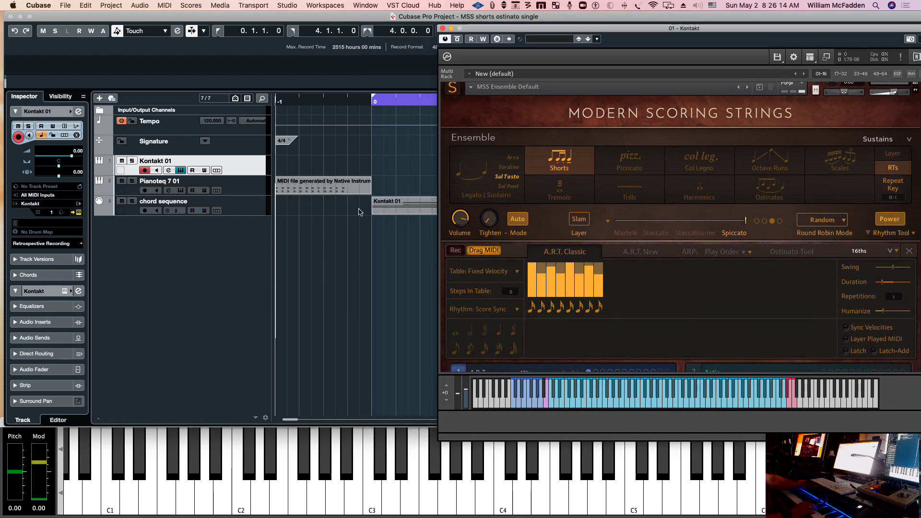
{"action": "key", "text": "space"}
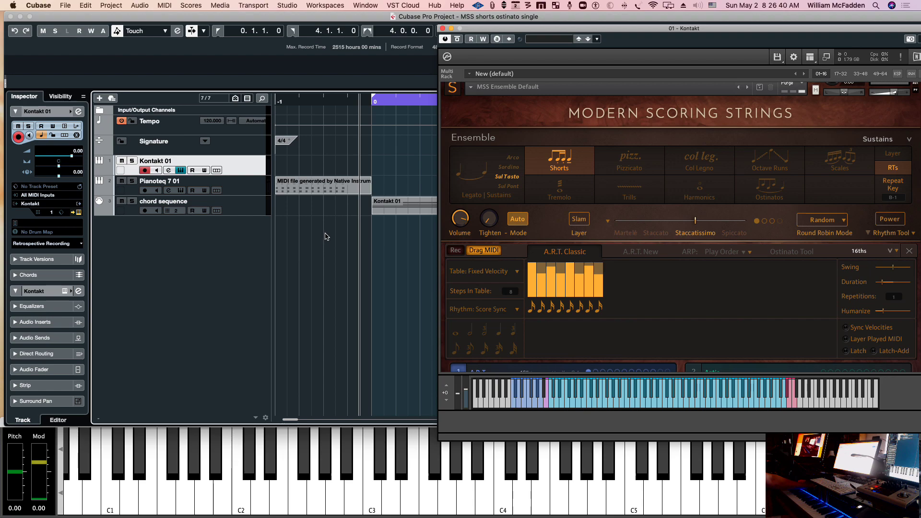
Move the Kontakt window back over the project and delete the MIDI part from the Pianoteq 7 01 track.
{"action": "left_click_drag", "start_coordinate": [529, 31], "coordinate": [450, 17]}
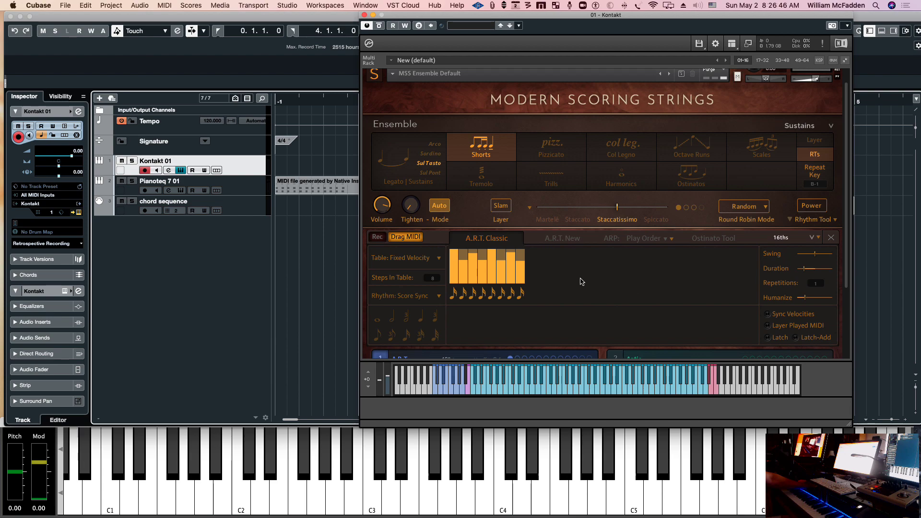
{"action": "left_click", "coordinate": [334, 191]}
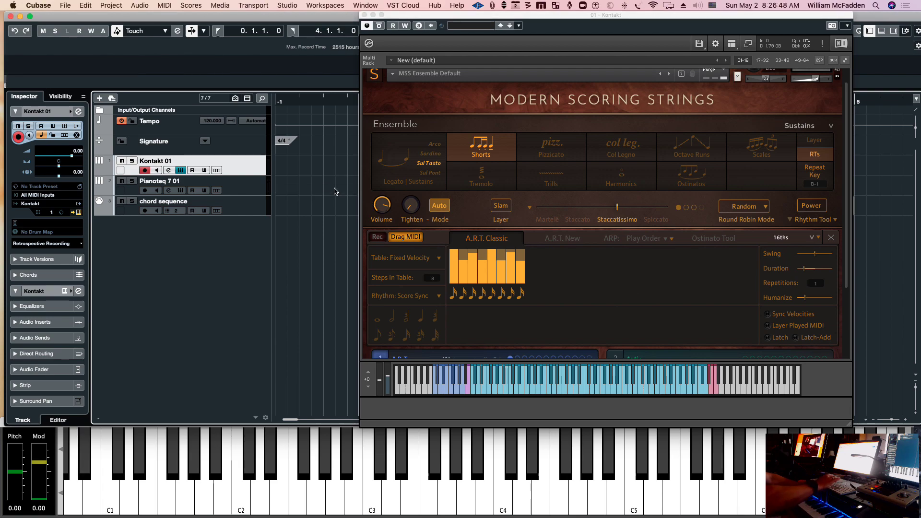
Audition the 16ths Ramped rhythm preset, then load the ART Ostinato preset.
{"action": "left_click", "coordinate": [783, 238]}
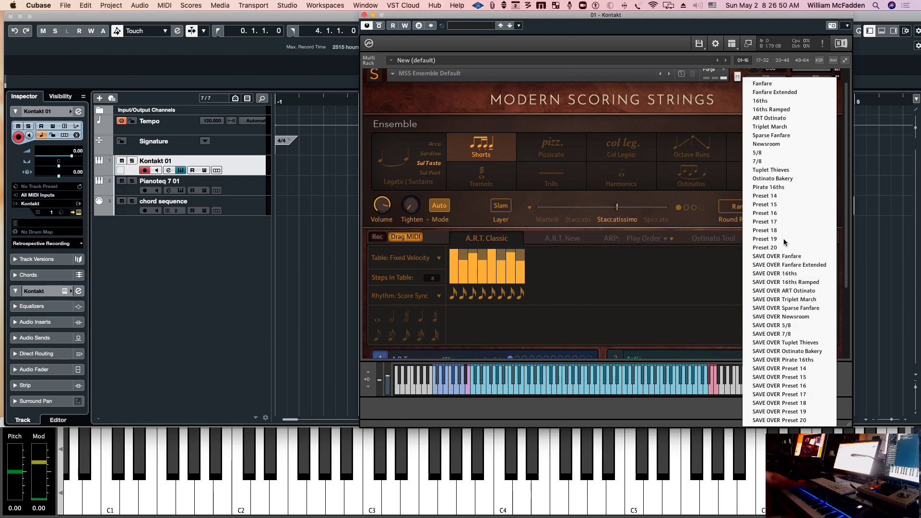
{"action": "left_click", "coordinate": [771, 110]}
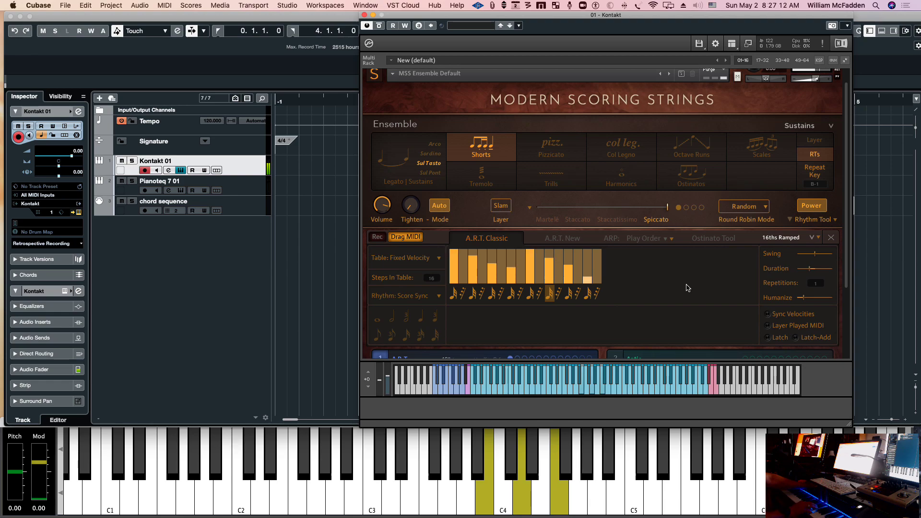
{"action": "left_click", "coordinate": [767, 238]}
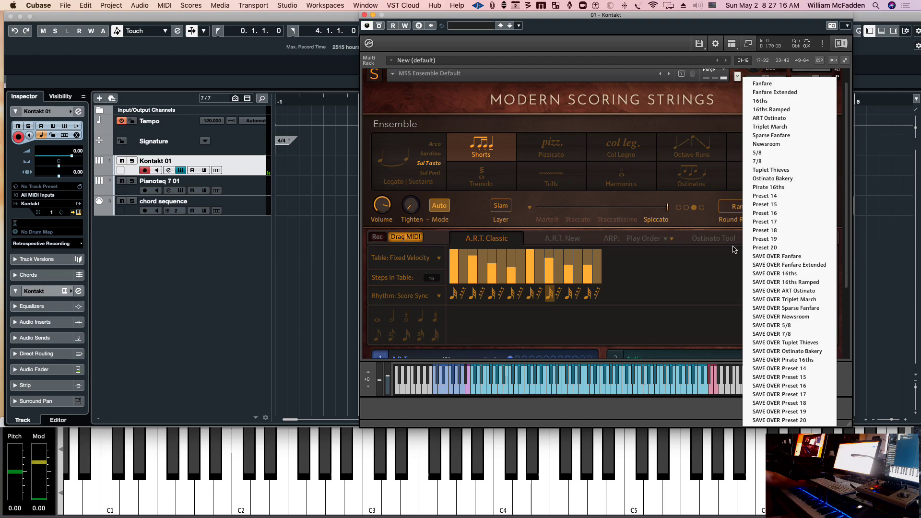
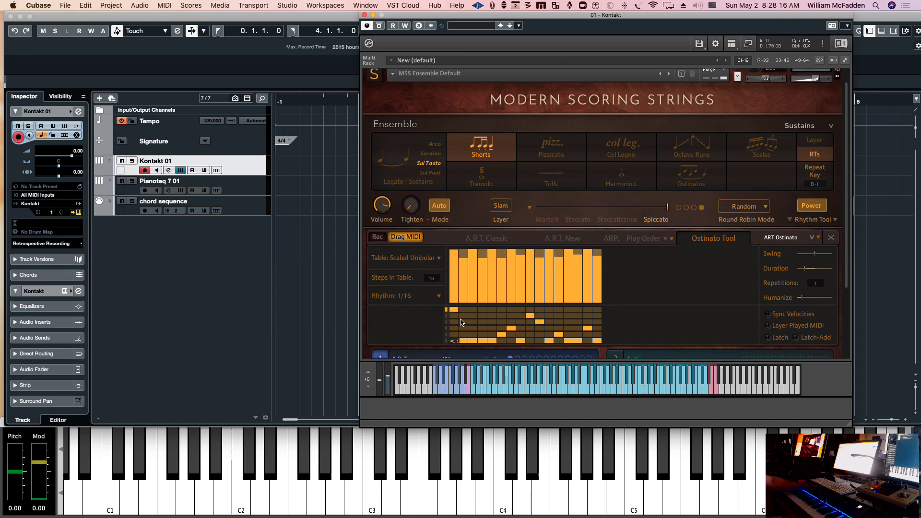
Redraw the 16-step ostinato note pattern so it runs down from the top row, back up, and down again.
{"action": "left_click", "coordinate": [473, 322]}
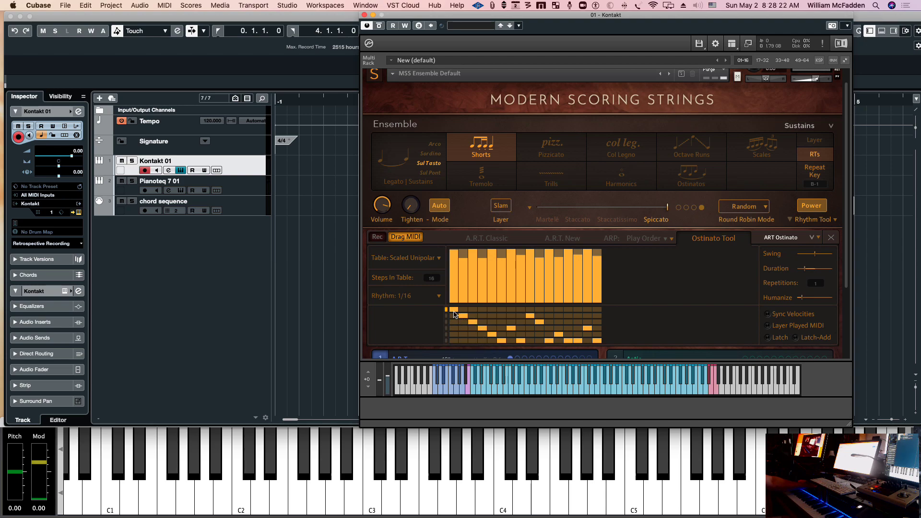
{"action": "left_click", "coordinate": [511, 334]}
{"action": "left_click", "coordinate": [520, 329]}
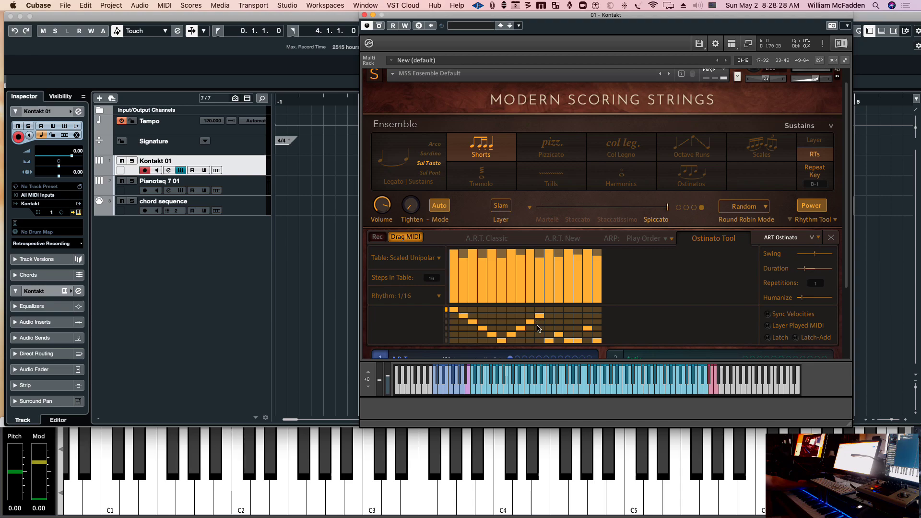
{"action": "left_click", "coordinate": [549, 311]}
{"action": "left_click", "coordinate": [557, 316]}
{"action": "left_click", "coordinate": [566, 323]}
{"action": "left_click", "coordinate": [578, 328]}
{"action": "left_click", "coordinate": [585, 336]}
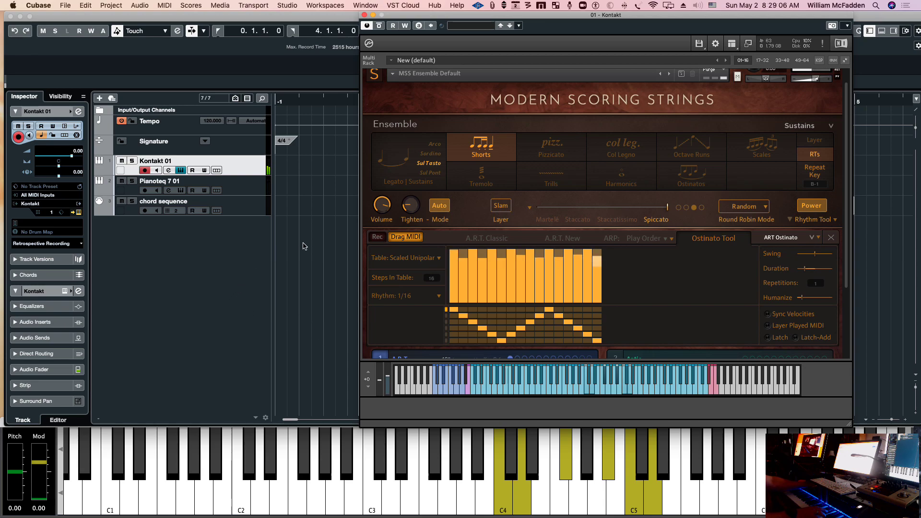
Record the edited ostinato in the Rhythm Tool, place it as a MIDI part on the Pianoteq 7 01 track, and play it back.
{"action": "left_click", "coordinate": [373, 238]}
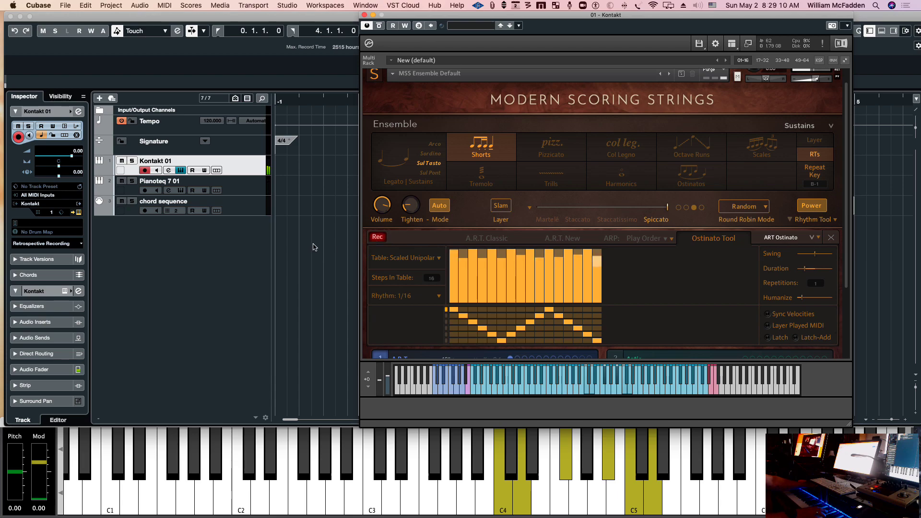
{"action": "left_click", "coordinate": [376, 237]}
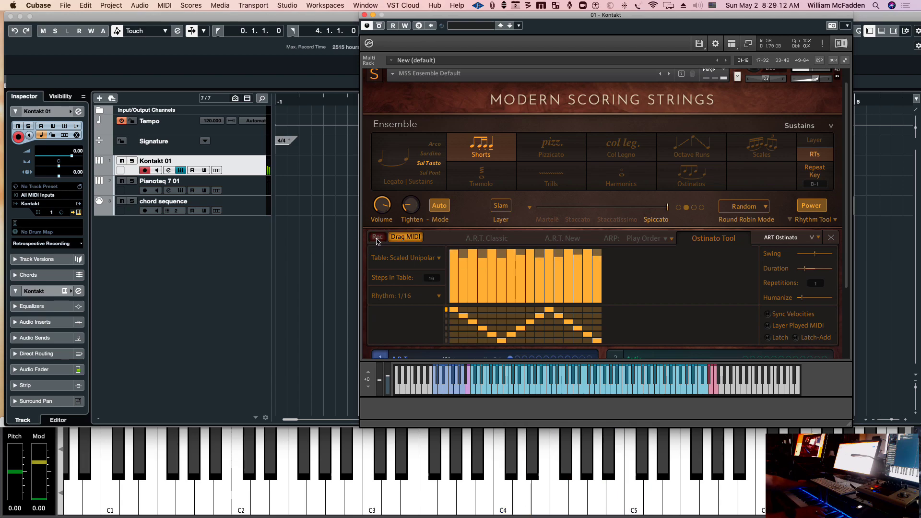
{"action": "left_click_drag", "start_coordinate": [398, 238], "coordinate": [300, 191]}
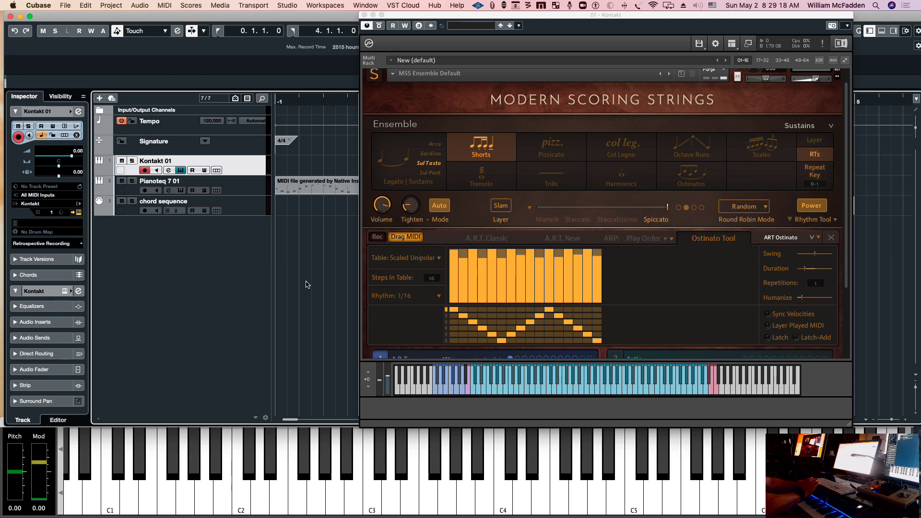
{"action": "key", "text": "space"}
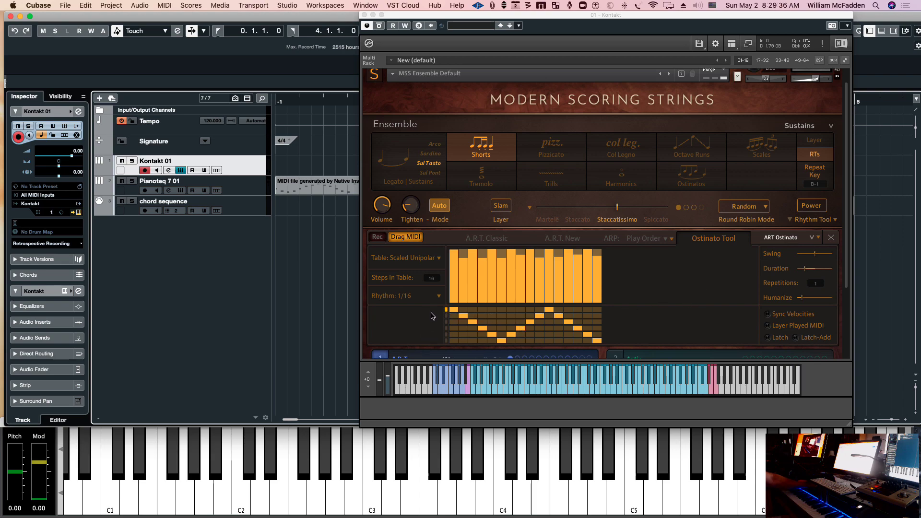
Audition the Triplet March rhythm preset, then load the Sparse Fanfare preset.
{"action": "left_click", "coordinate": [784, 239]}
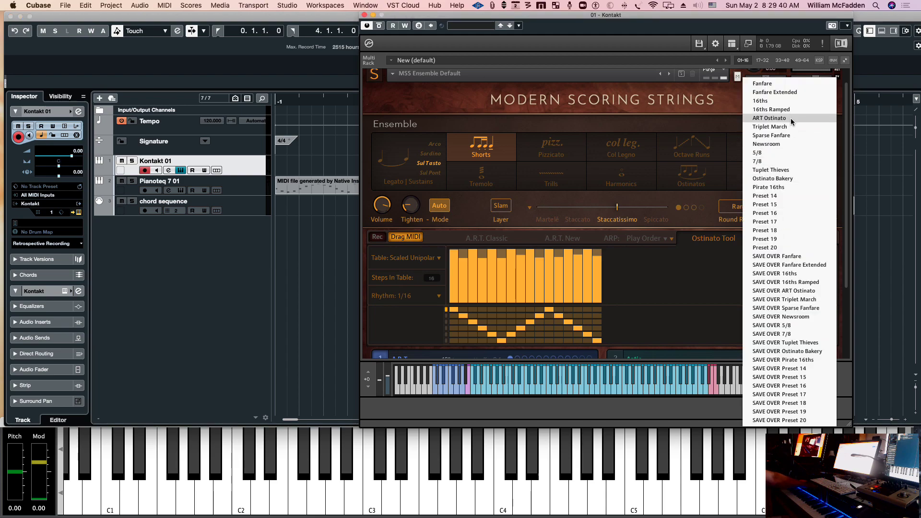
{"action": "left_click", "coordinate": [776, 128]}
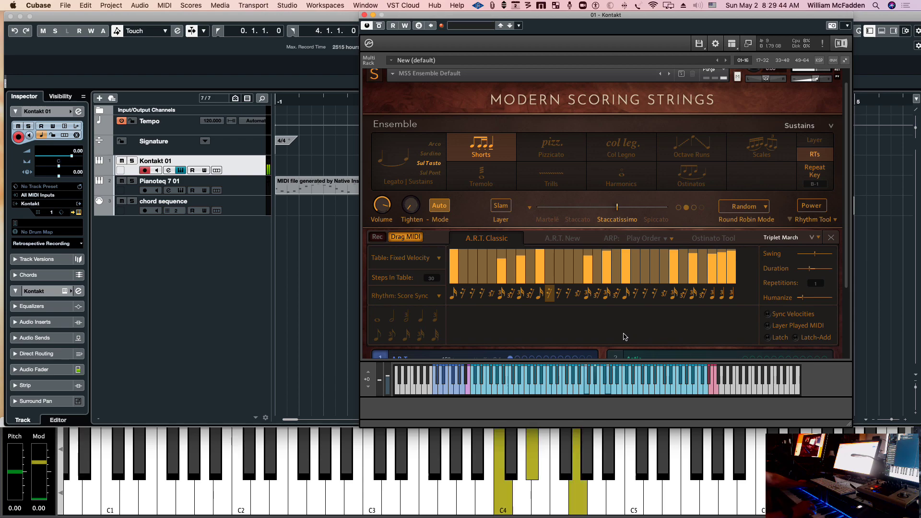
{"action": "left_click", "coordinate": [811, 208]}
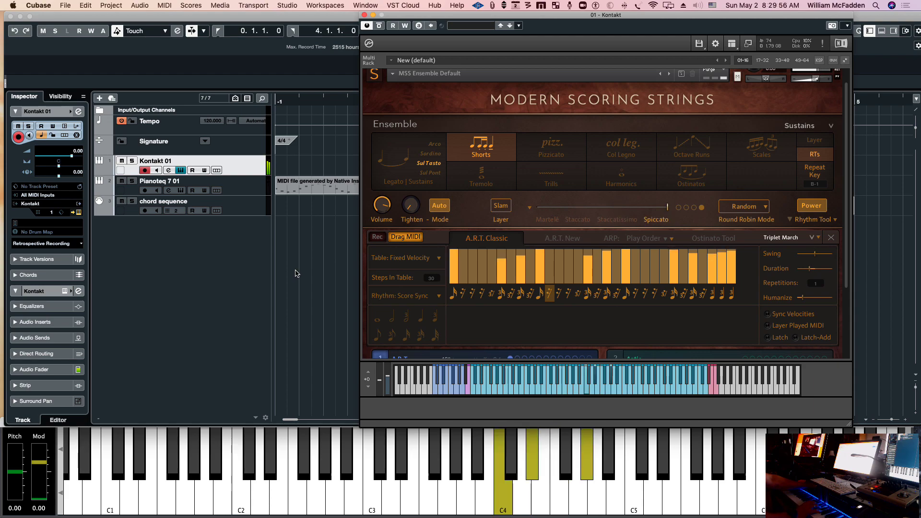
{"action": "left_click", "coordinate": [778, 237]}
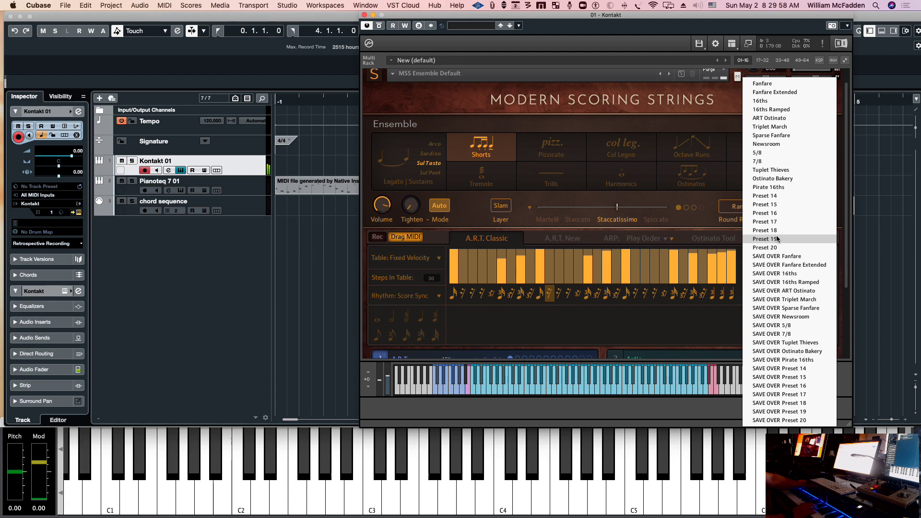
{"action": "left_click", "coordinate": [773, 135]}
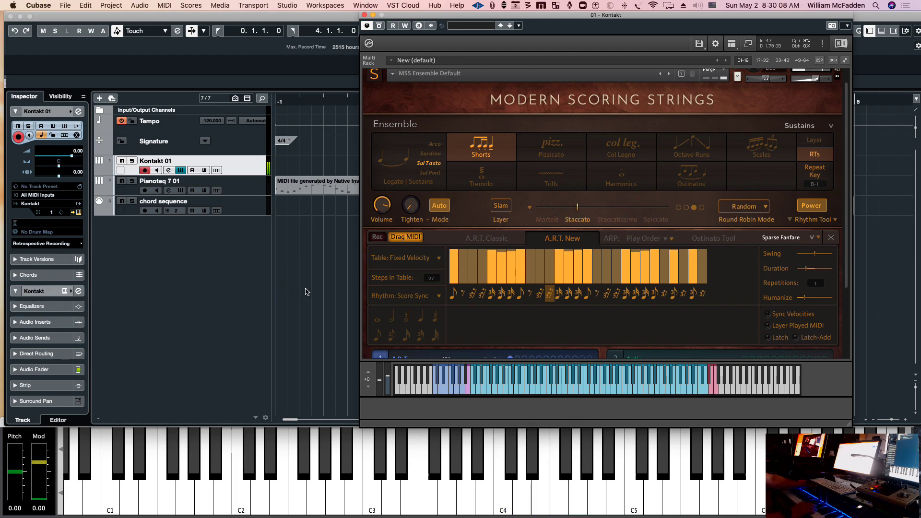
Switch the Rhythm Tool to ARP mode and set the arpeggio style to Up.
{"action": "left_click", "coordinate": [608, 241]}
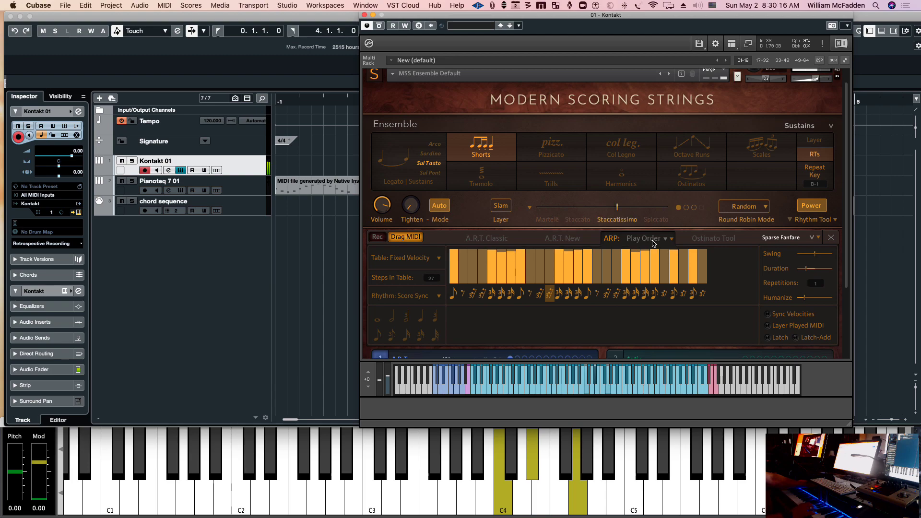
{"action": "left_click", "coordinate": [642, 240]}
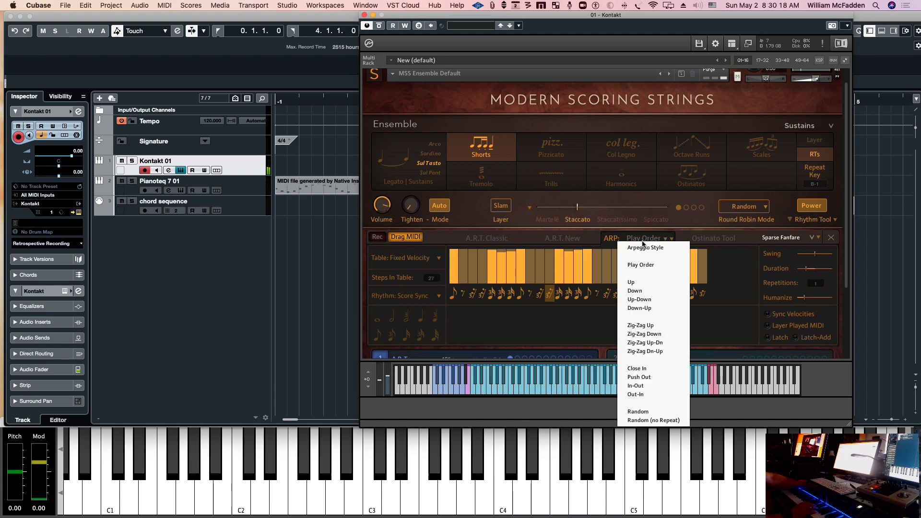
{"action": "left_click", "coordinate": [649, 282]}
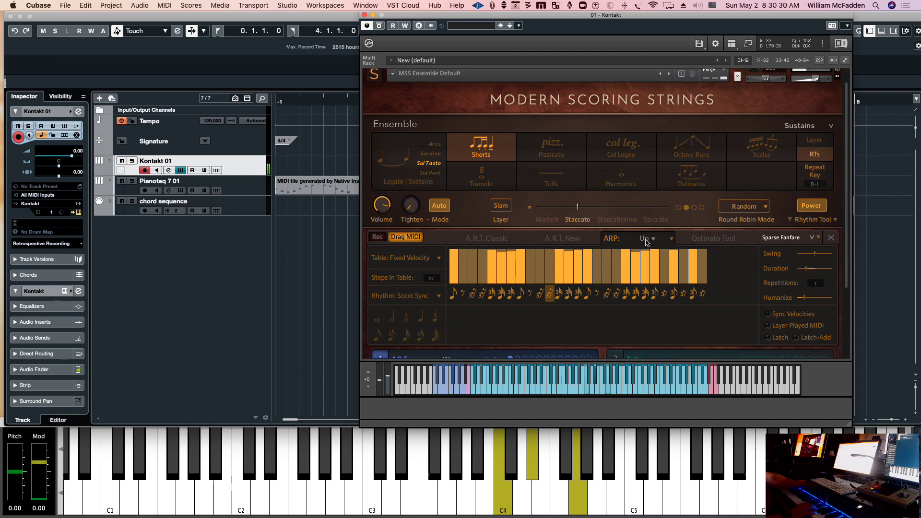
Switch to the Ostinato Tool and draw a repeating three-note rising pattern across the first 18 steps.
{"action": "left_click", "coordinate": [717, 240]}
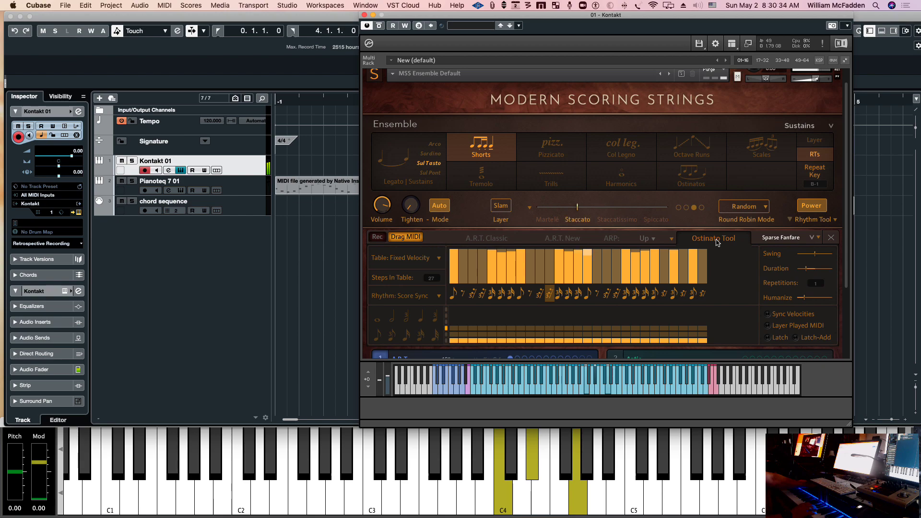
{"action": "left_click", "coordinate": [463, 333]}
{"action": "left_click", "coordinate": [473, 328]}
{"action": "left_click", "coordinate": [492, 334]}
{"action": "left_click", "coordinate": [501, 328]}
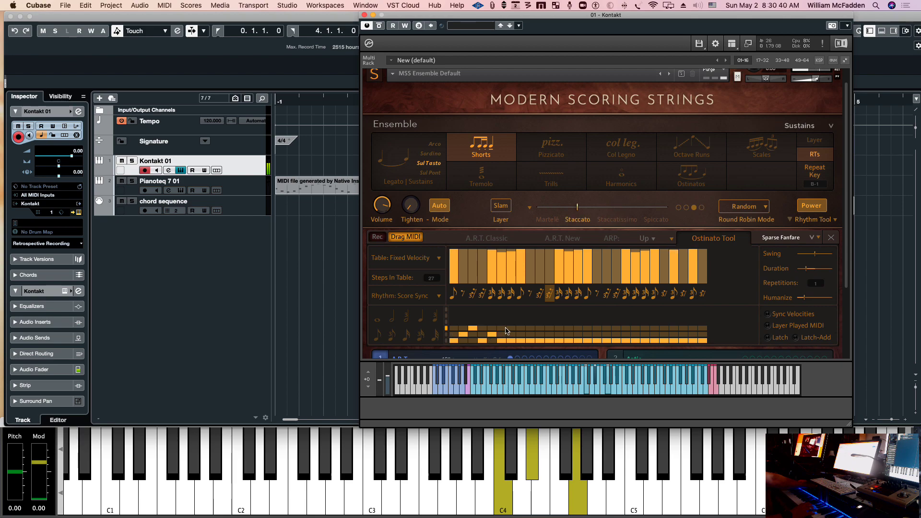
{"action": "left_click", "coordinate": [520, 334]}
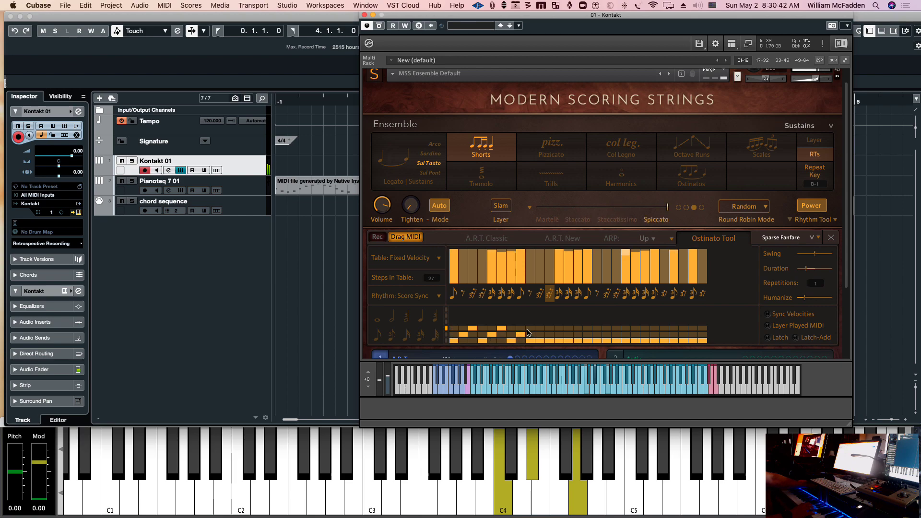
{"action": "left_click", "coordinate": [529, 328]}
{"action": "left_click", "coordinate": [549, 334]}
{"action": "left_click", "coordinate": [558, 328]}
{"action": "left_click", "coordinate": [578, 334]}
{"action": "left_click", "coordinate": [587, 328]}
{"action": "left_click", "coordinate": [607, 334]}
{"action": "left_click", "coordinate": [616, 329]}
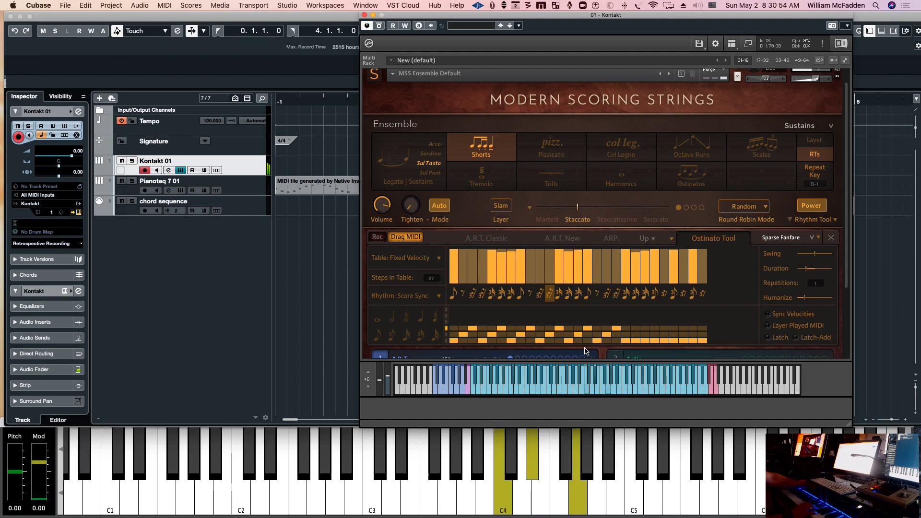
Set the ostinato rhythm to Score and continue the three-note rising pattern through the remaining steps of the 27-step table.
{"action": "left_click", "coordinate": [405, 300]}
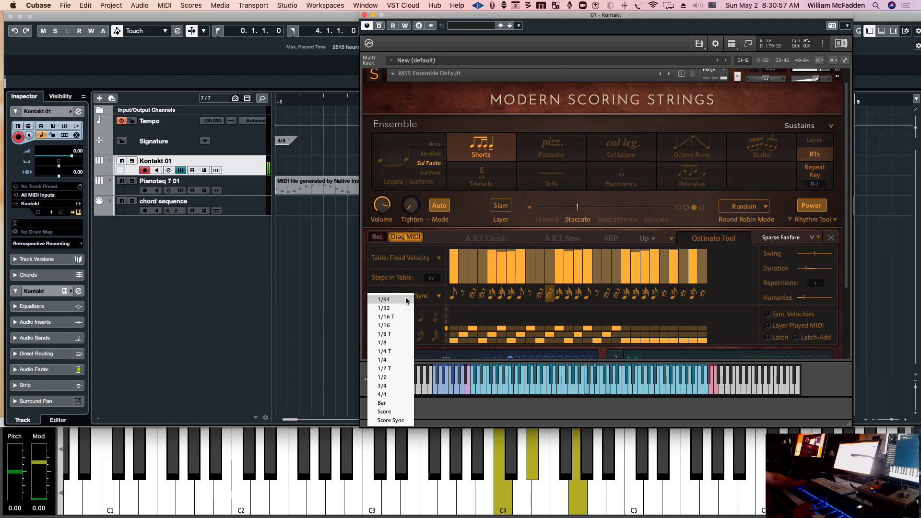
{"action": "left_click", "coordinate": [383, 411]}
{"action": "left_click", "coordinate": [635, 335]}
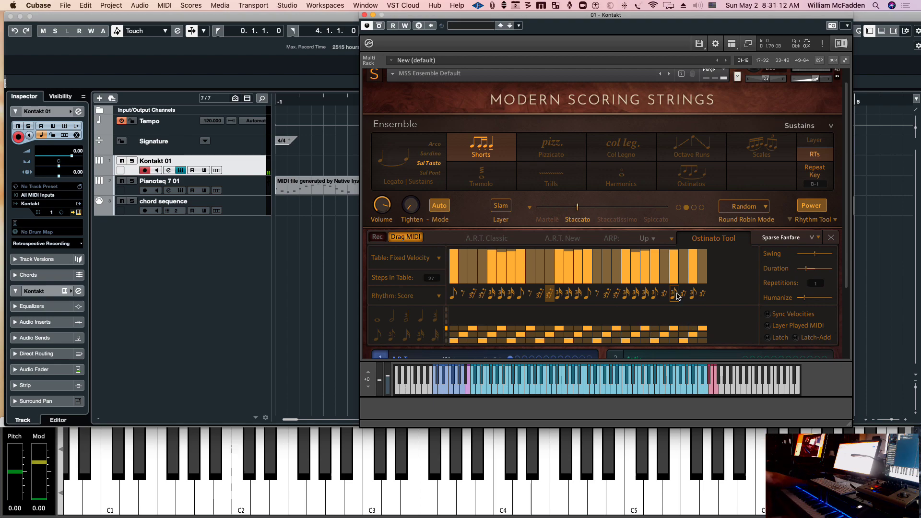
Copy the current set of Rhythm Tool presets and paste it back into the instrument.
{"action": "left_click", "coordinate": [811, 239]}
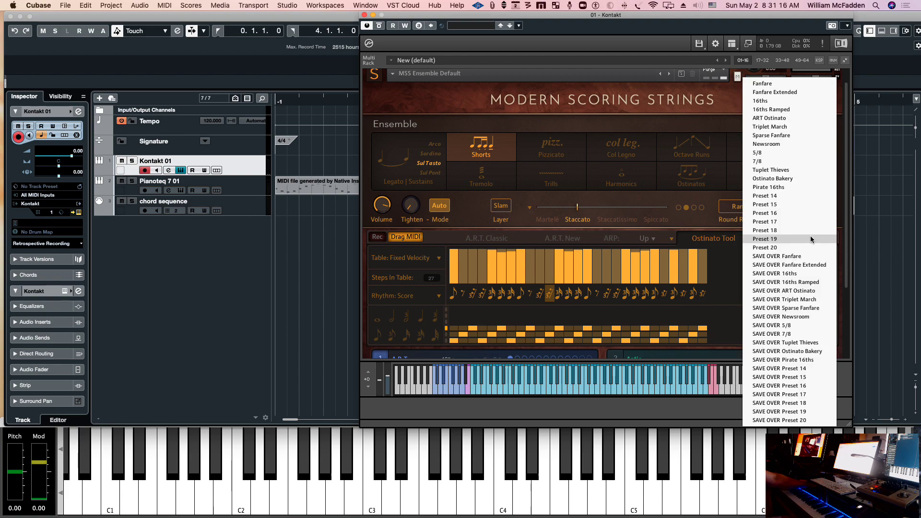
{"action": "left_click", "coordinate": [658, 202]}
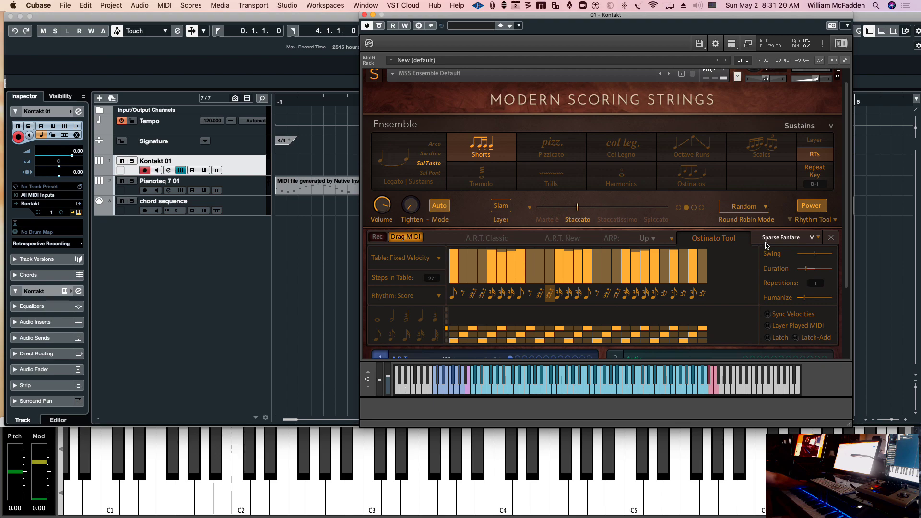
{"action": "left_click", "coordinate": [812, 237]}
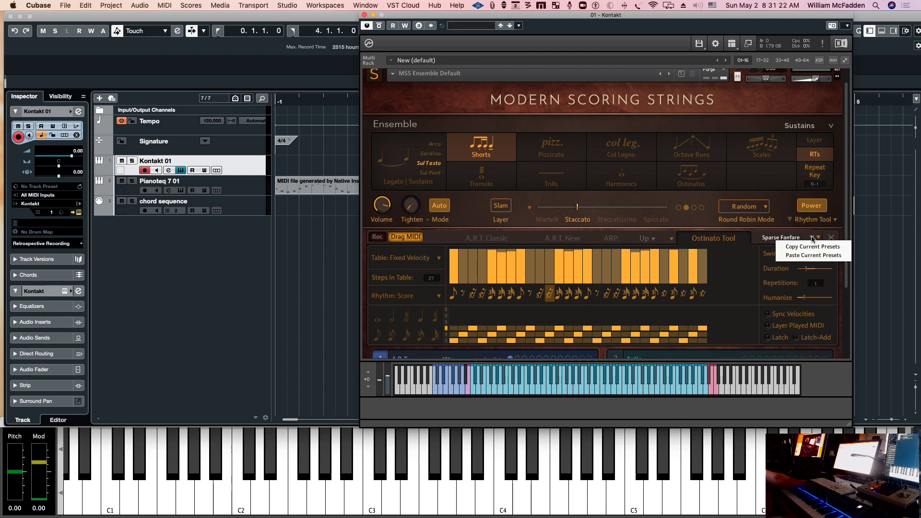
{"action": "left_click", "coordinate": [805, 247]}
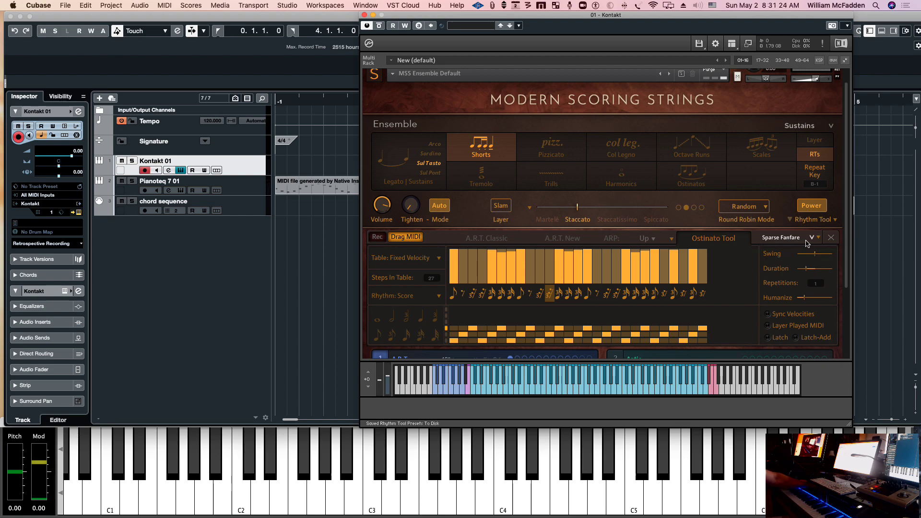
{"action": "left_click", "coordinate": [817, 238]}
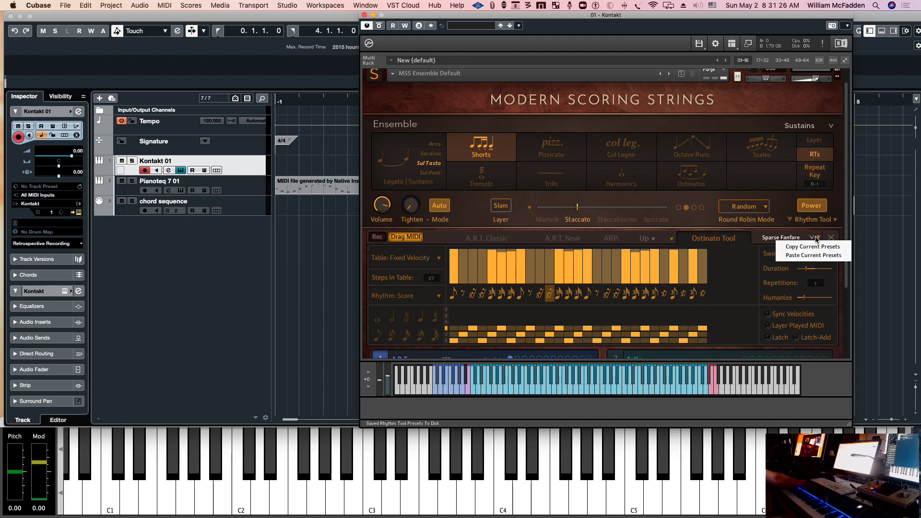
{"action": "left_click", "coordinate": [800, 256]}
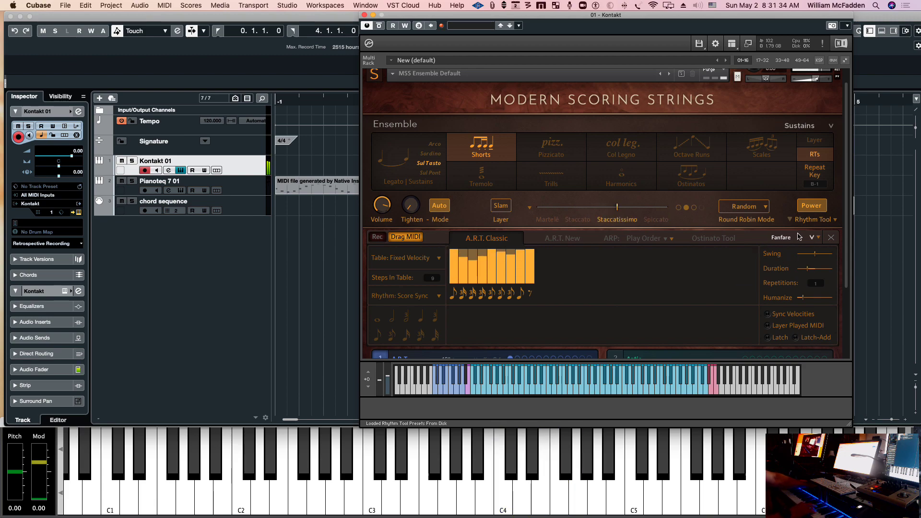
{"action": "left_click", "coordinate": [818, 237]}
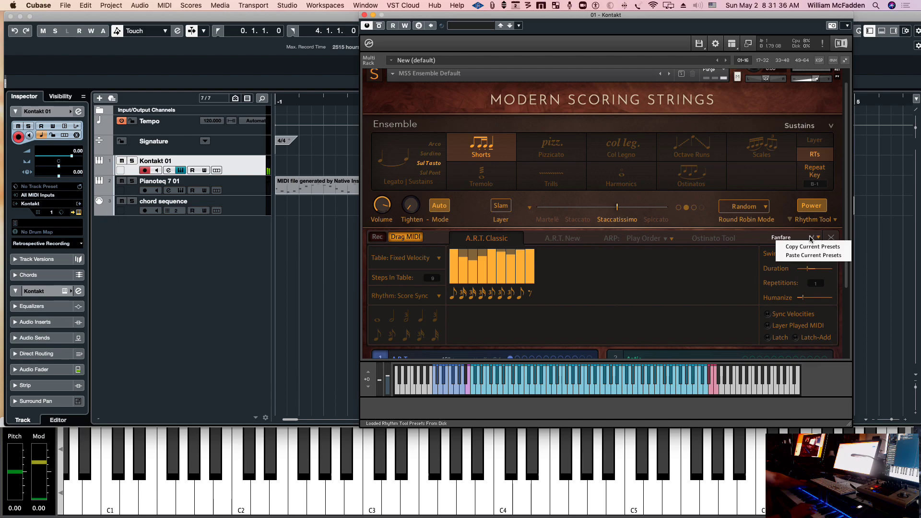
{"action": "left_click", "coordinate": [810, 238]}
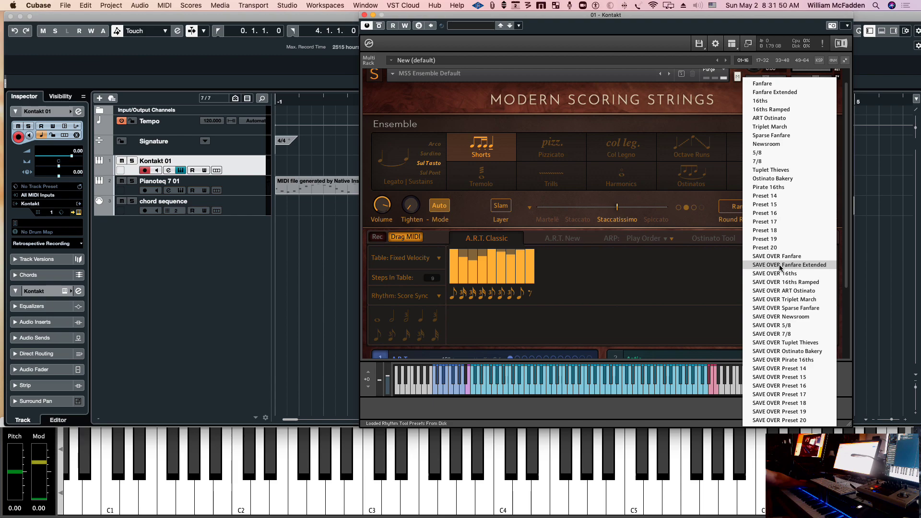
{"action": "left_click", "coordinate": [688, 289]}
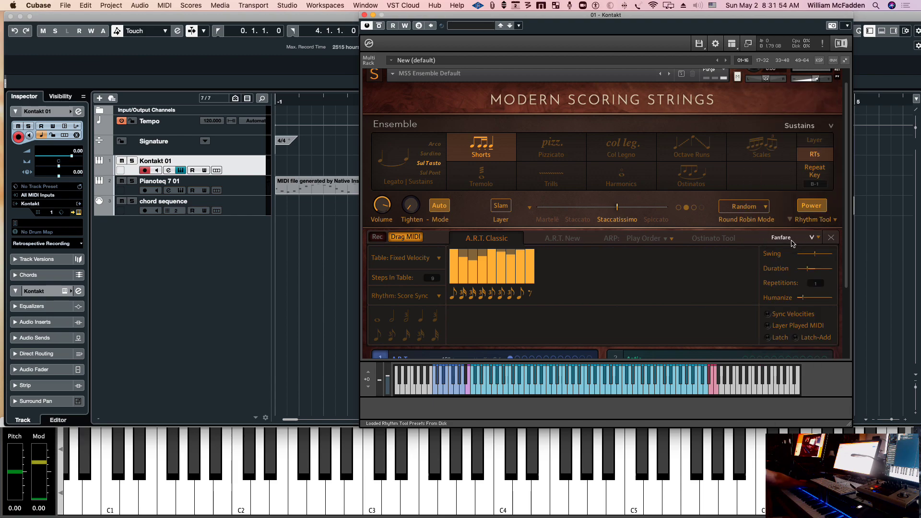
{"action": "left_click", "coordinate": [817, 238]}
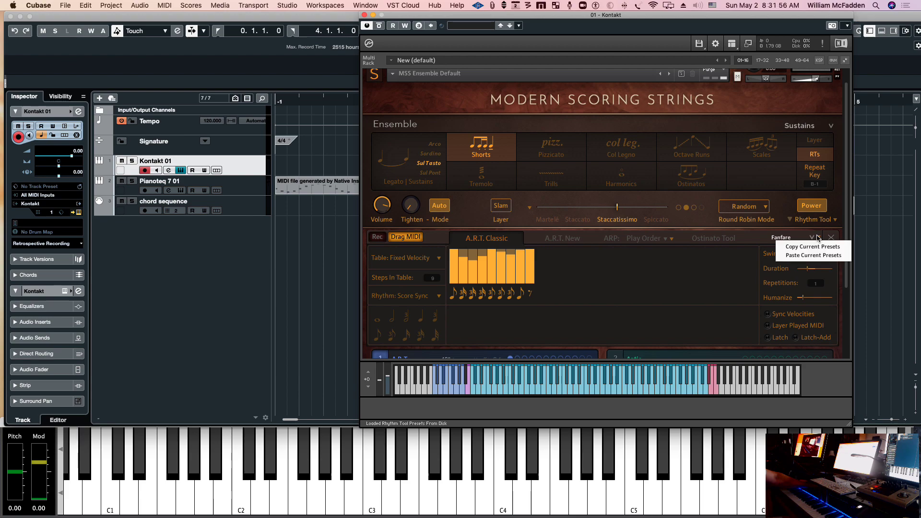
Load Preset 14 in the Rhythm Tool, audition it, and switch to Preset 15.
{"action": "left_click", "coordinate": [780, 237]}
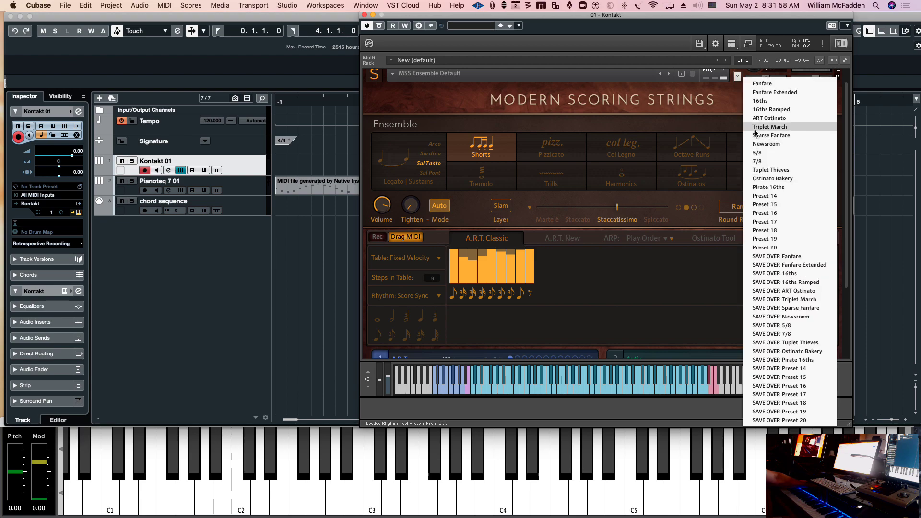
{"action": "left_click", "coordinate": [765, 195]}
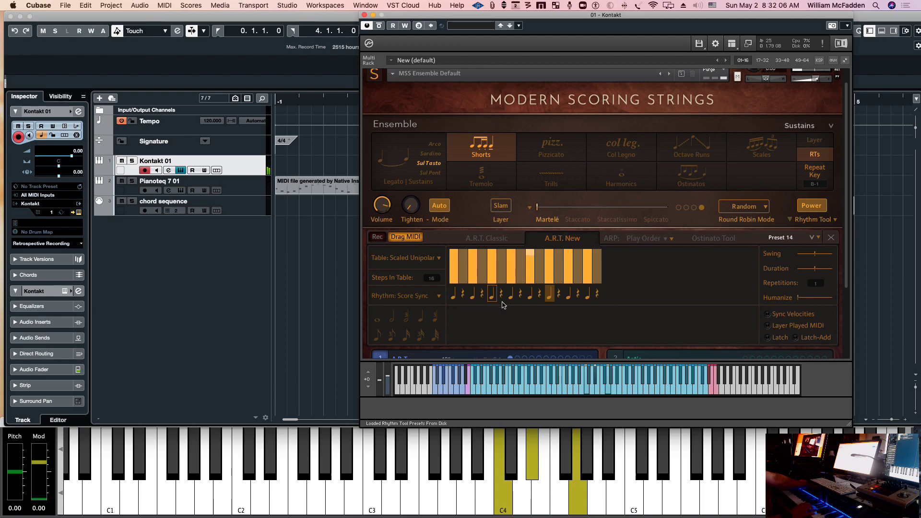
{"action": "left_click", "coordinate": [776, 238]}
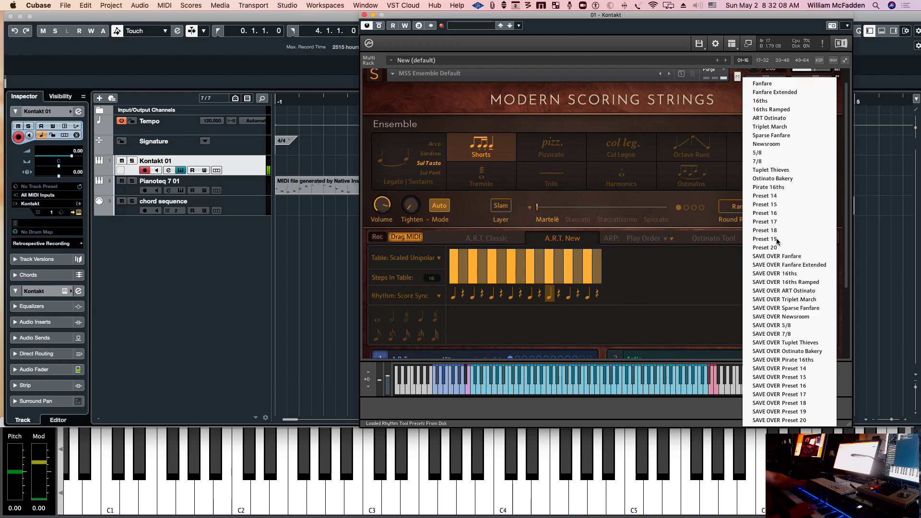
{"action": "left_click", "coordinate": [777, 206]}
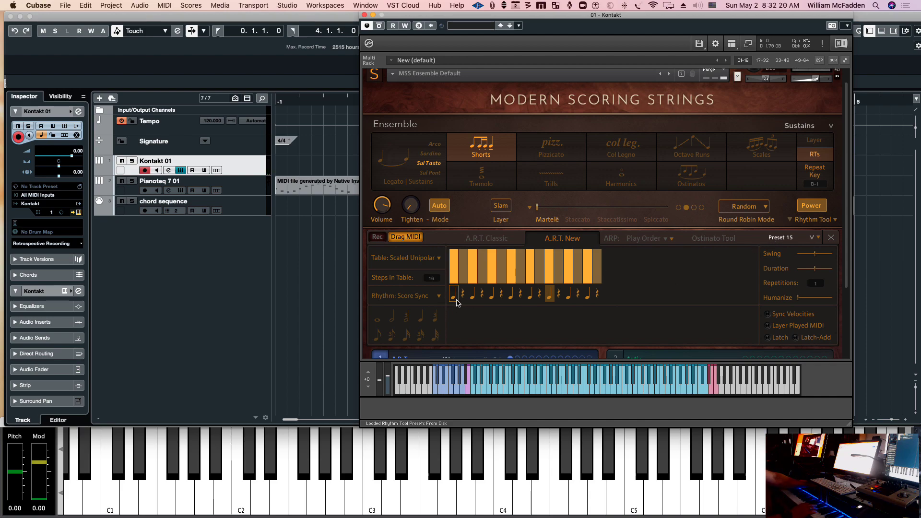
Switch to the Ostinato Tool and change all 16 steps of the rhythm row to eighth notes and eighth rests.
{"action": "left_click", "coordinate": [706, 243]}
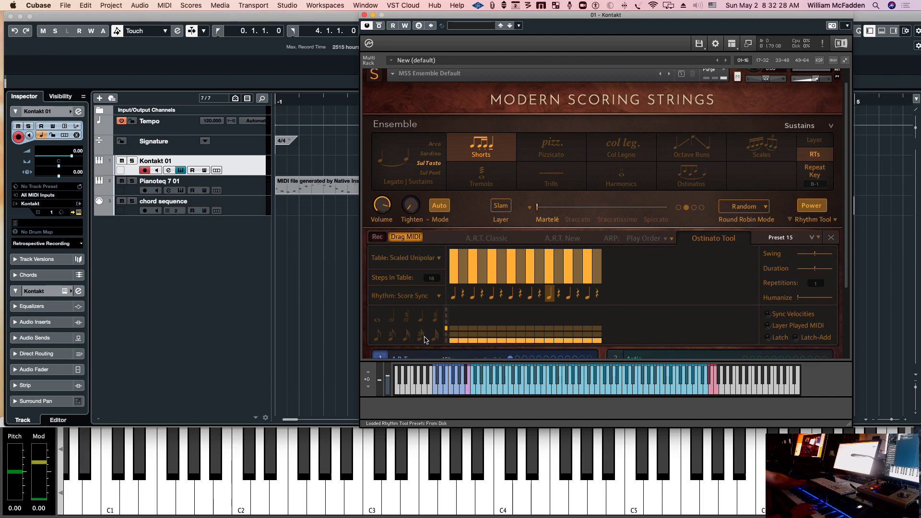
{"action": "left_click", "coordinate": [381, 338]}
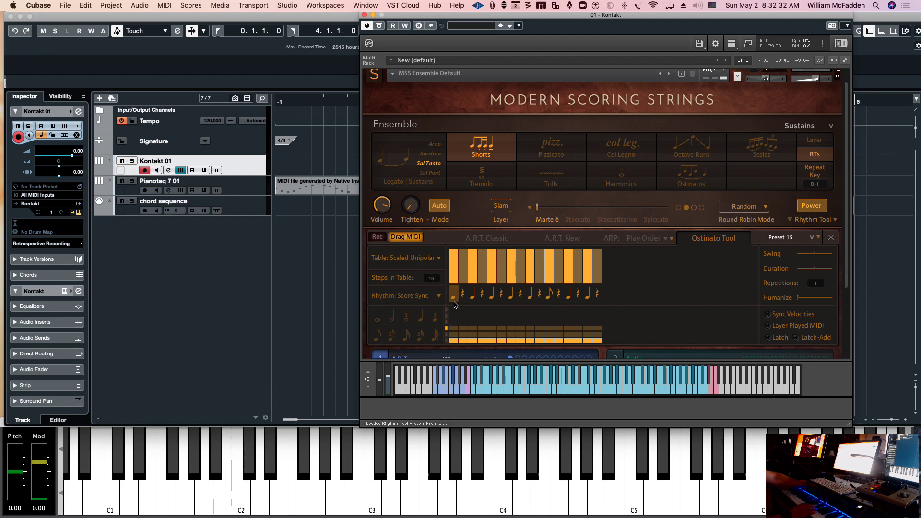
{"action": "left_click", "coordinate": [378, 339]}
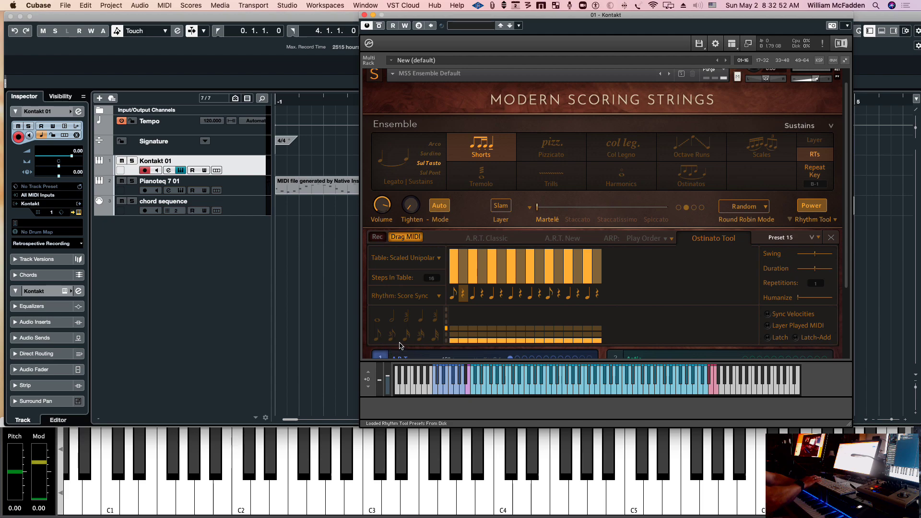
{"action": "left_click", "coordinate": [380, 338]}
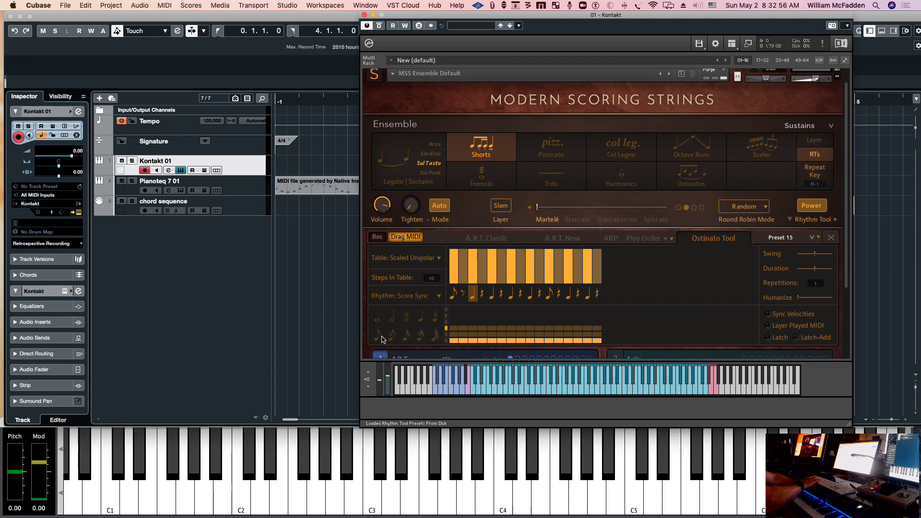
{"action": "left_click", "coordinate": [377, 337]}
{"action": "left_click", "coordinate": [379, 340]}
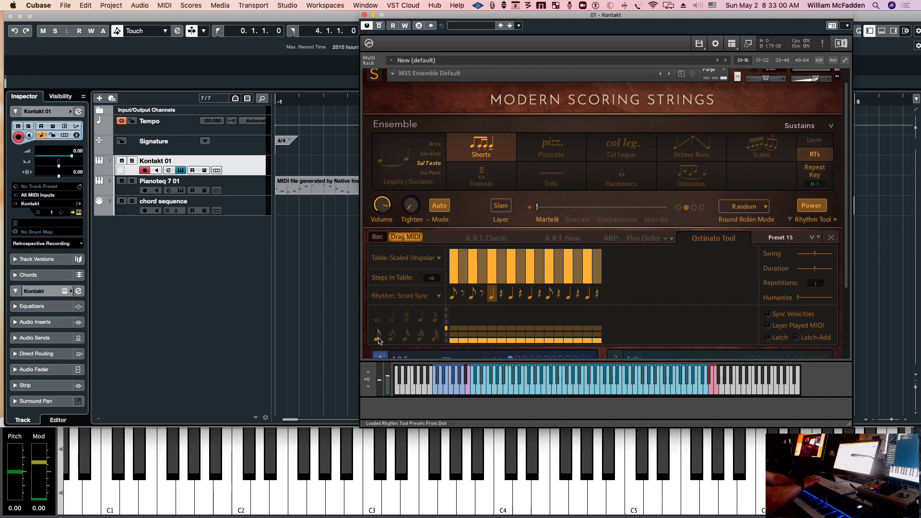
{"action": "left_click", "coordinate": [378, 339]}
{"action": "left_click", "coordinate": [378, 340]}
{"action": "left_click", "coordinate": [378, 339]}
{"action": "left_click", "coordinate": [378, 339]}
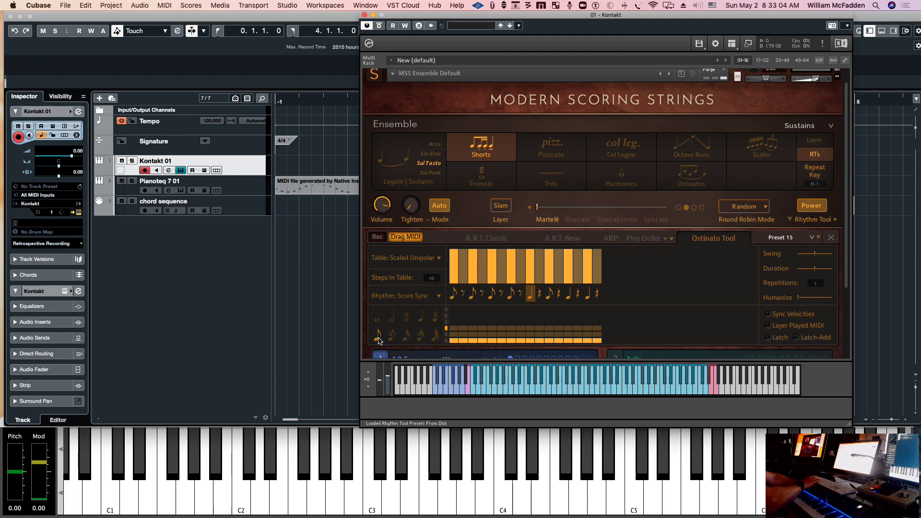
{"action": "left_click", "coordinate": [378, 339]}
{"action": "left_click", "coordinate": [378, 339]}
{"action": "left_click", "coordinate": [378, 339]}
{"action": "left_click", "coordinate": [378, 339]}
{"action": "left_click", "coordinate": [379, 340]}
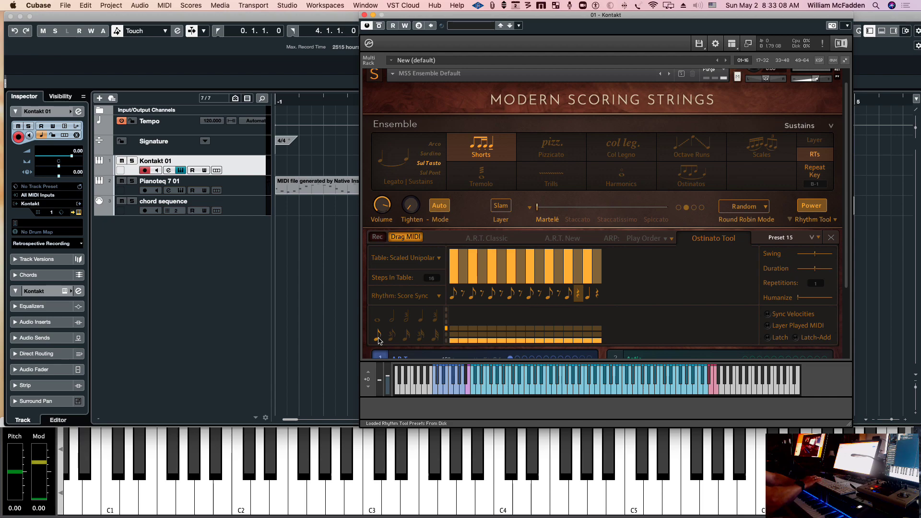
{"action": "left_click", "coordinate": [379, 340]}
{"action": "left_click", "coordinate": [378, 340]}
{"action": "left_click", "coordinate": [378, 340]}
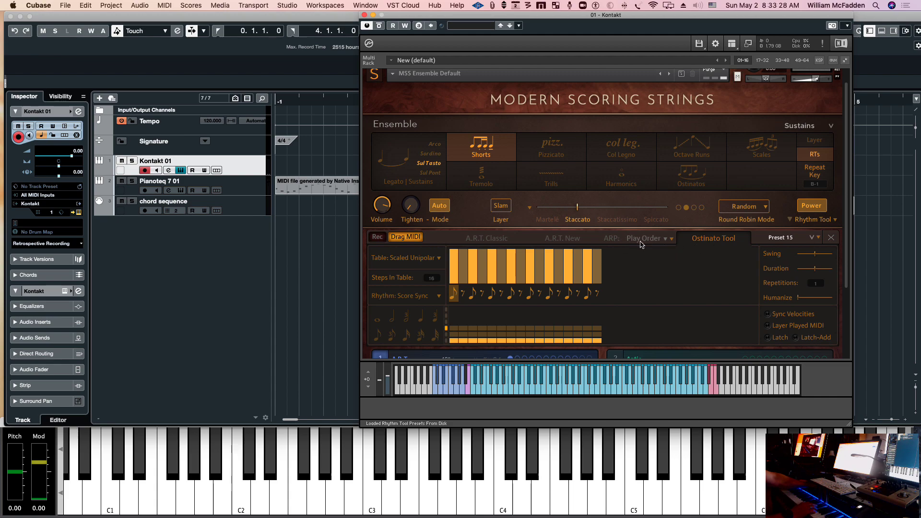
Audition the rhythm in A.R.T. New, set the arpeggio style to Up, and activate ARP mode.
{"action": "left_click", "coordinate": [567, 244]}
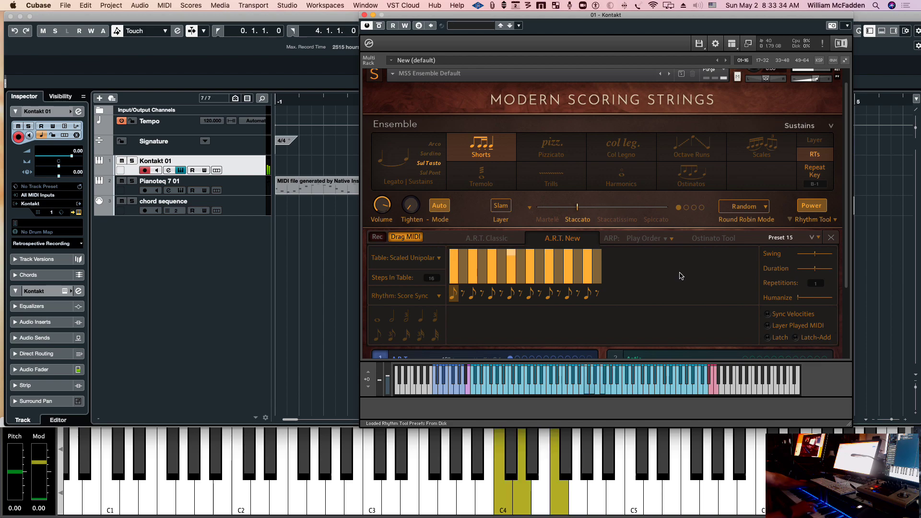
{"action": "left_click", "coordinate": [642, 238]}
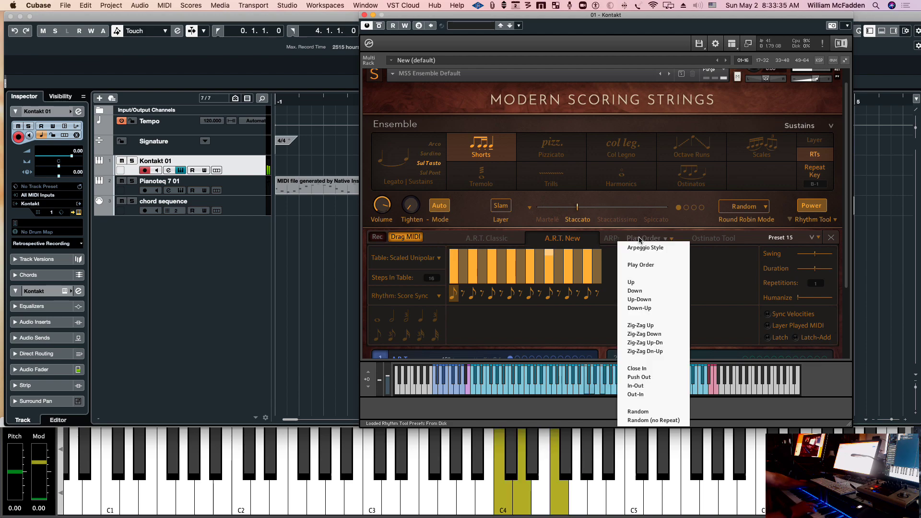
{"action": "left_click", "coordinate": [632, 282]}
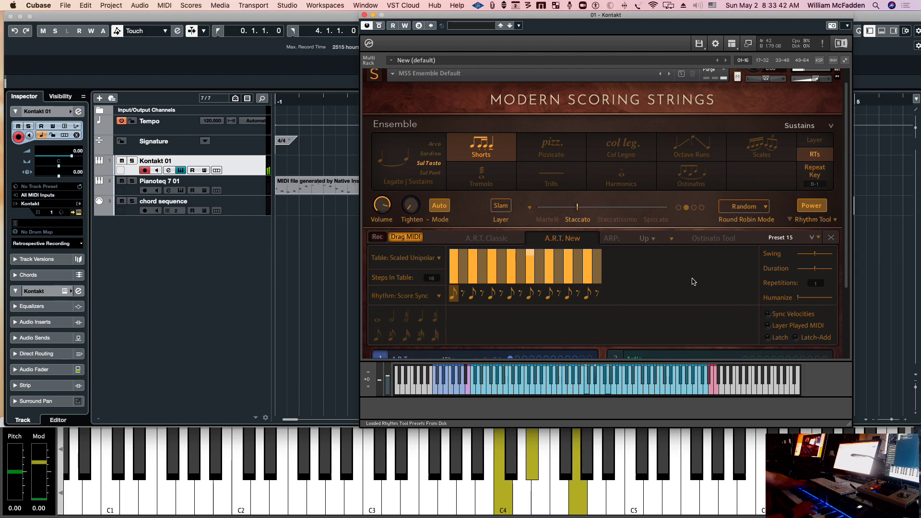
{"action": "left_click", "coordinate": [625, 240]}
{"action": "left_click", "coordinate": [612, 240]}
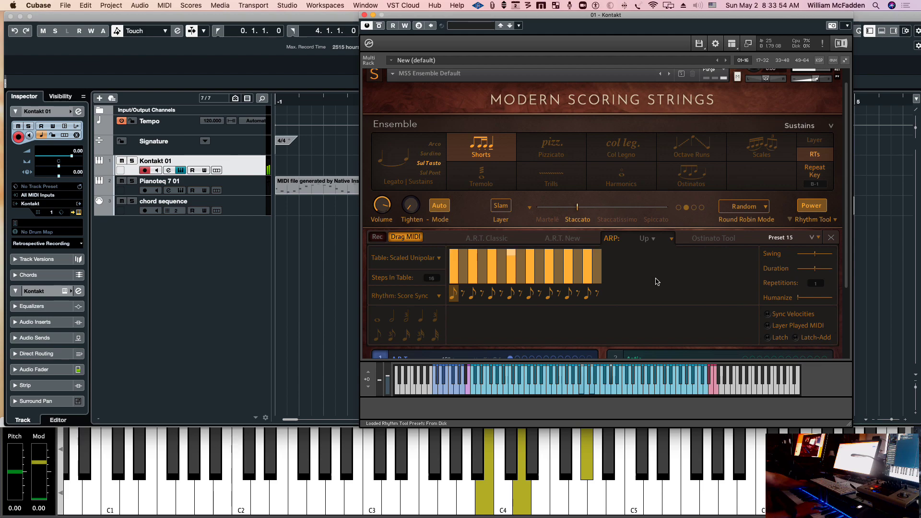
Copy the current set of Rhythm Tool presets.
{"action": "left_click", "coordinate": [813, 238]}
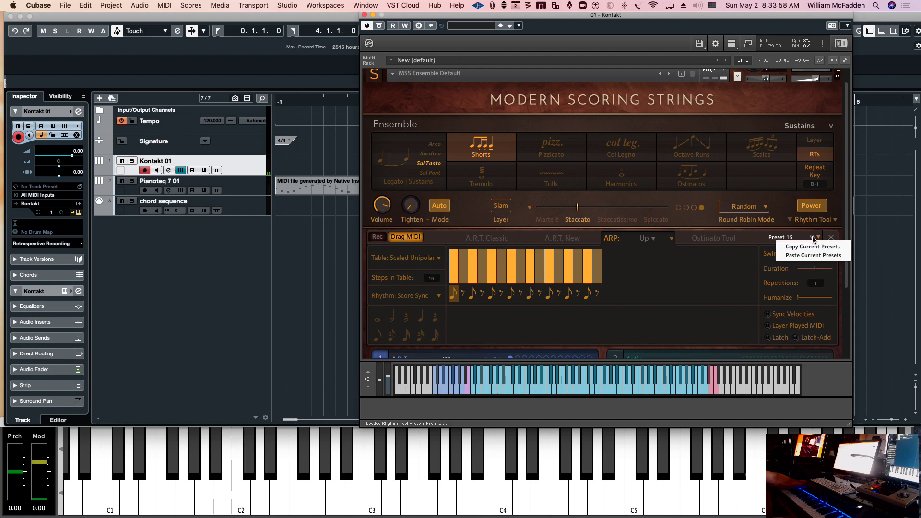
{"action": "left_click", "coordinate": [810, 247]}
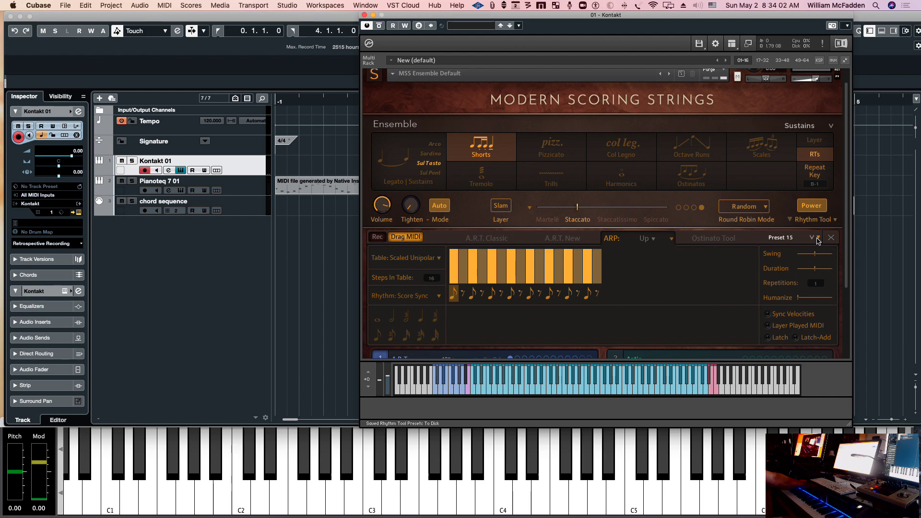
{"action": "left_click", "coordinate": [818, 239]}
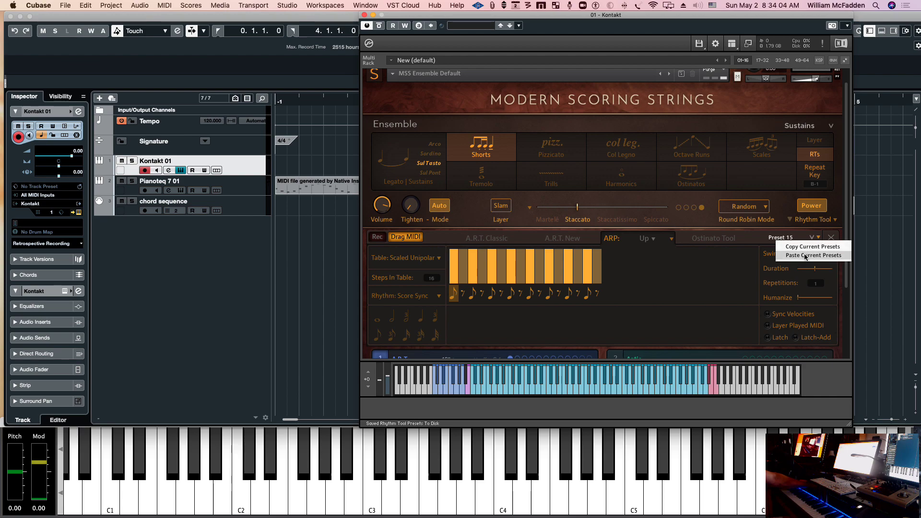
{"action": "left_click", "coordinate": [805, 257]}
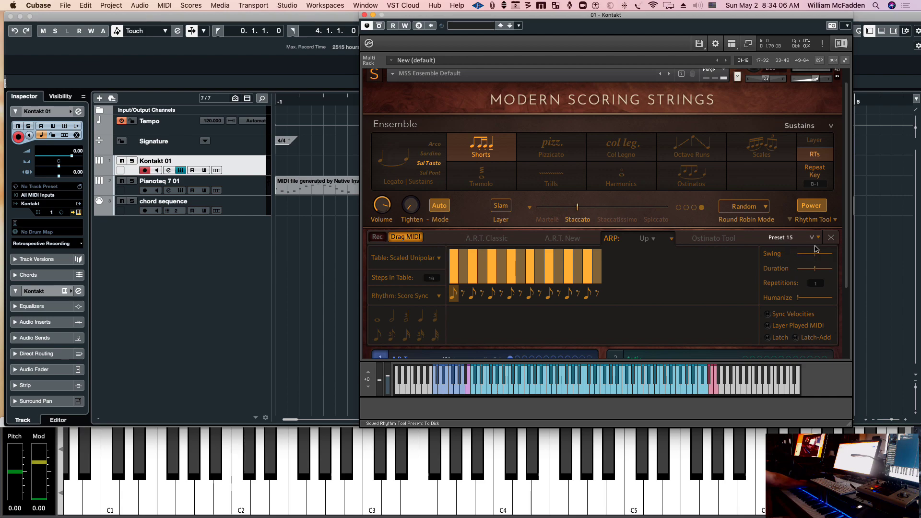
Save the current arpeggio pattern over Preset 15, keeping the name Preset 15.
{"action": "left_click", "coordinate": [812, 239]}
{"action": "left_click", "coordinate": [789, 238]}
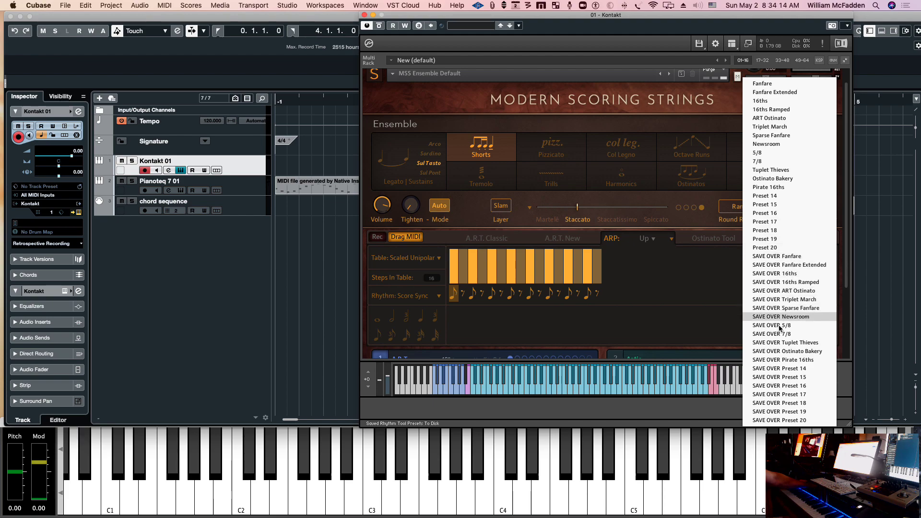
{"action": "left_click", "coordinate": [771, 376]}
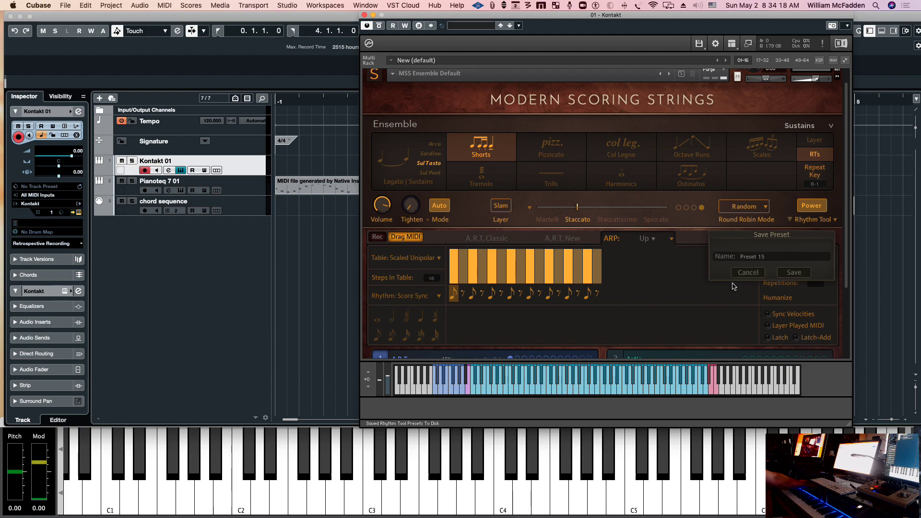
{"action": "left_click", "coordinate": [794, 273]}
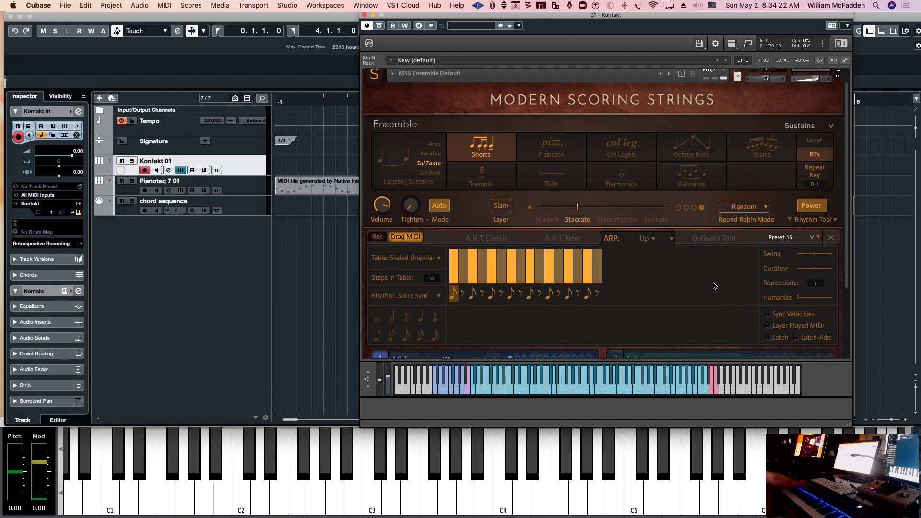
Recall Preset 14, audition the saved Preset 15, and return to Preset 14.
{"action": "left_click", "coordinate": [779, 238]}
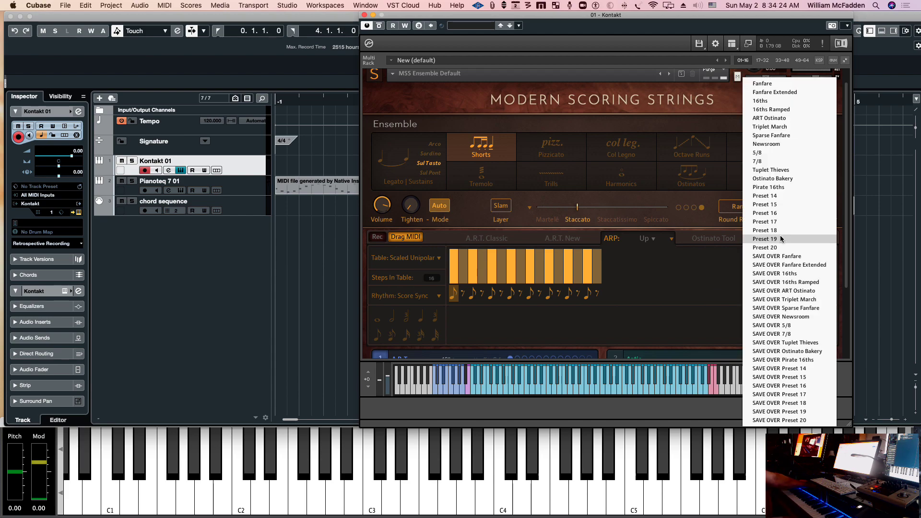
{"action": "left_click", "coordinate": [778, 197]}
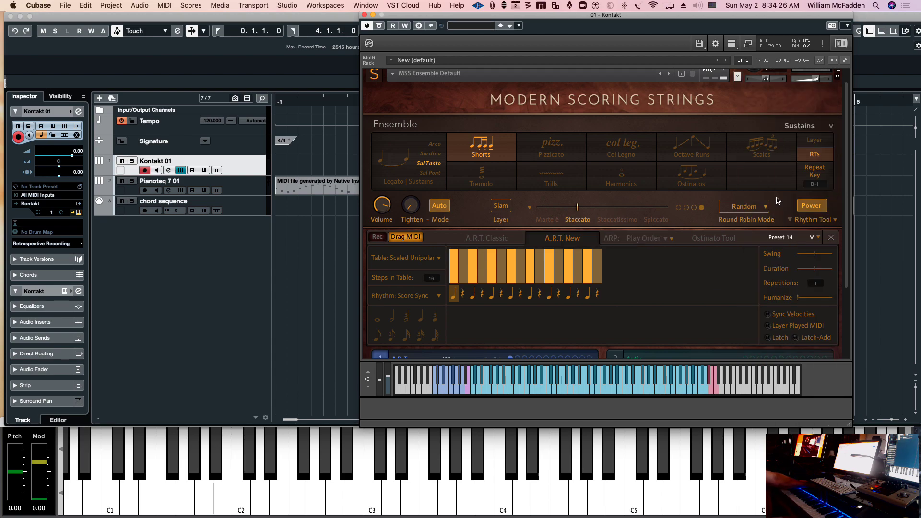
{"action": "left_click", "coordinate": [790, 238]}
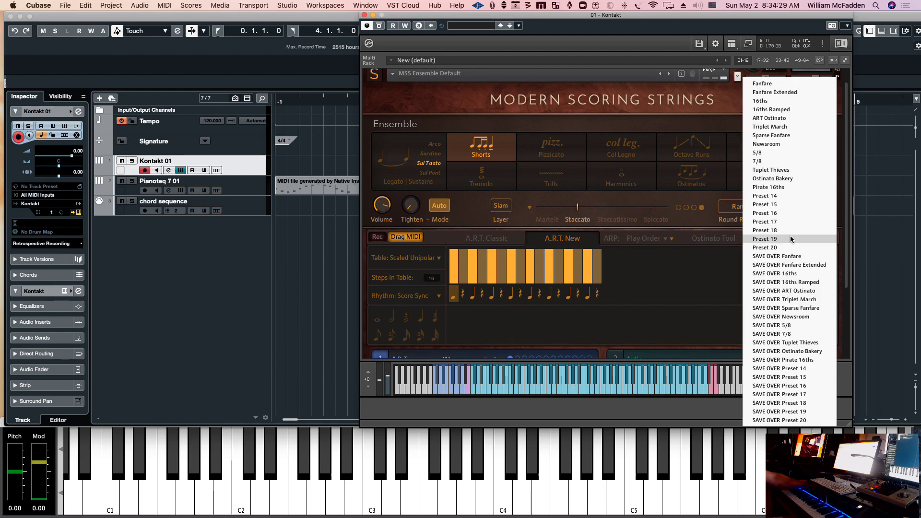
{"action": "left_click", "coordinate": [780, 203]}
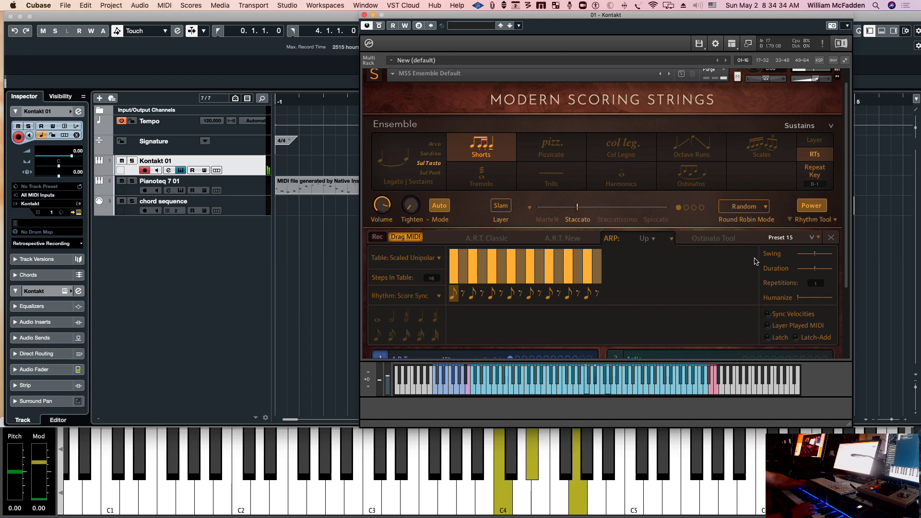
{"action": "left_click", "coordinate": [783, 238]}
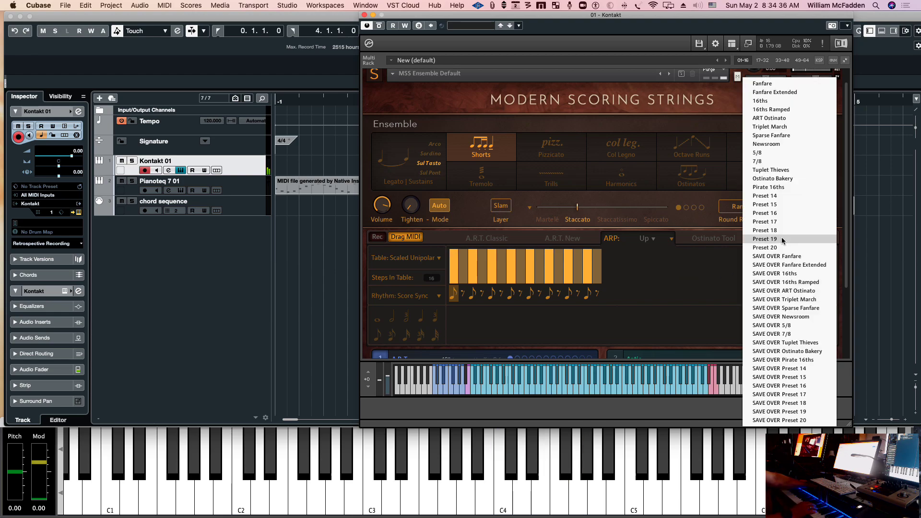
{"action": "left_click", "coordinate": [775, 196]}
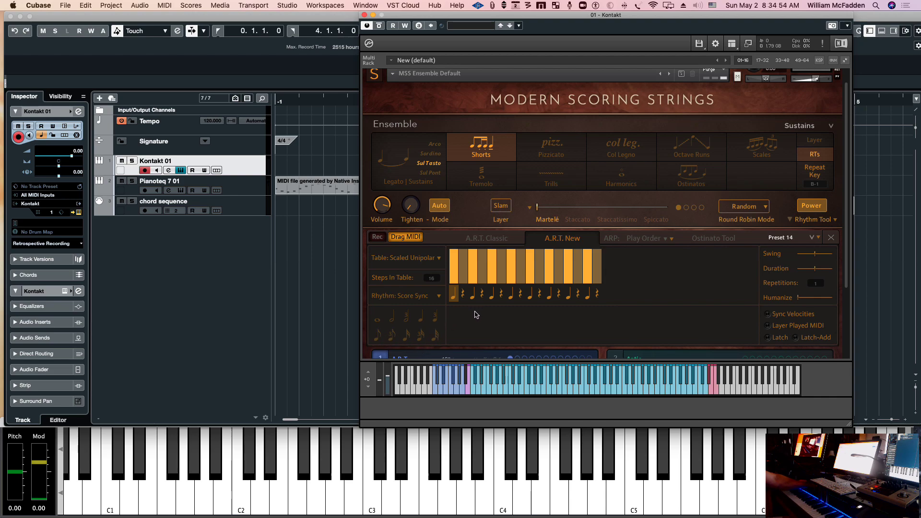
Load the Triplet March preset, audition it, activate ARP mode and set the arpeggio style to Up.
{"action": "scroll", "coordinate": [435, 326], "scroll_direction": "down", "scroll_amount": 1}
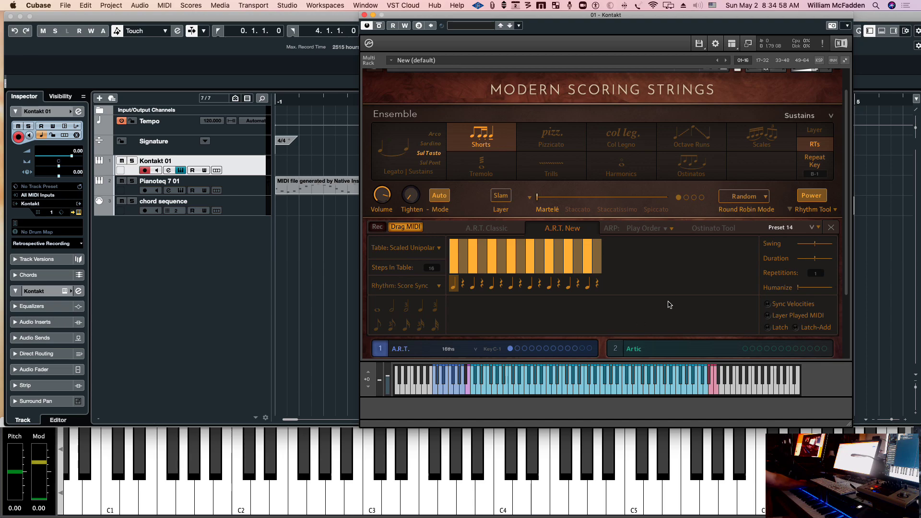
{"action": "left_click", "coordinate": [785, 230]}
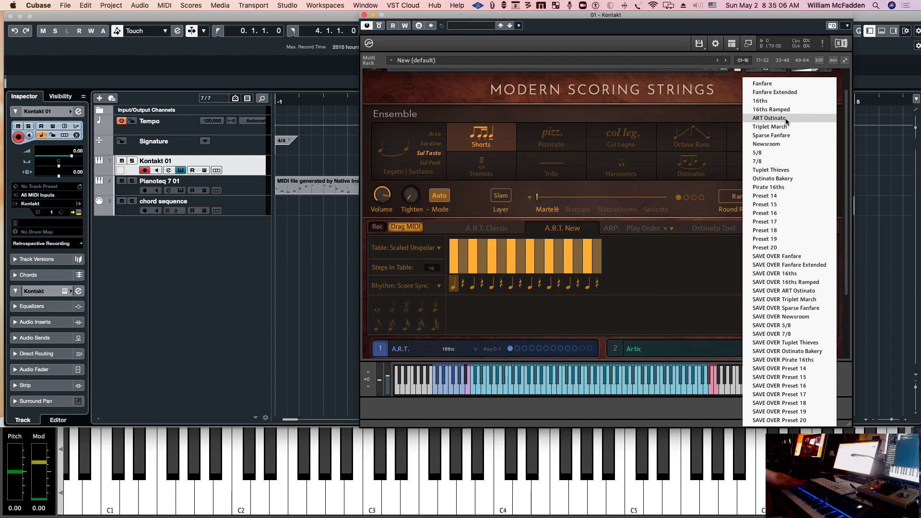
{"action": "left_click", "coordinate": [769, 126]}
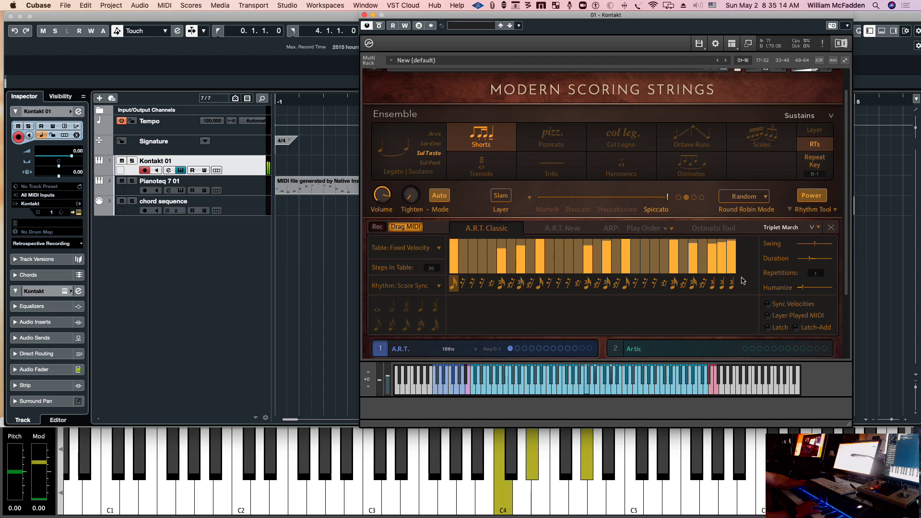
{"action": "left_click", "coordinate": [610, 230]}
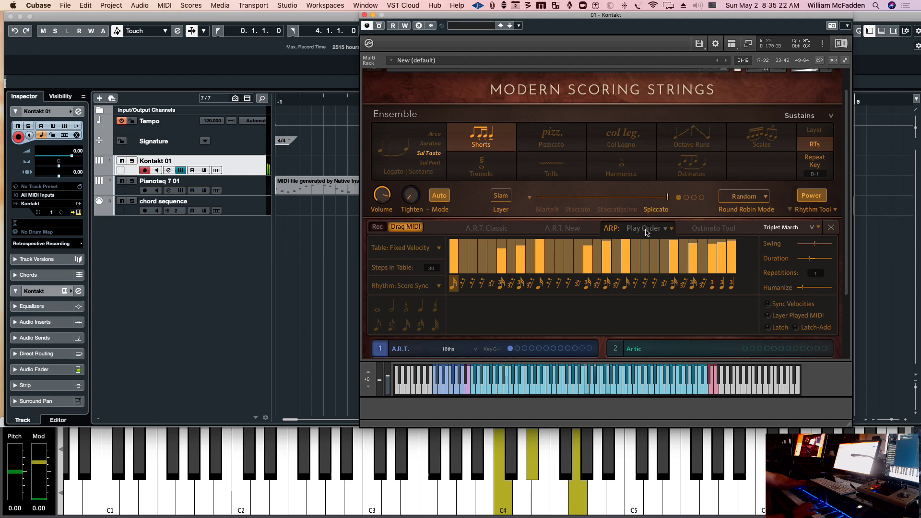
{"action": "left_click", "coordinate": [645, 229]}
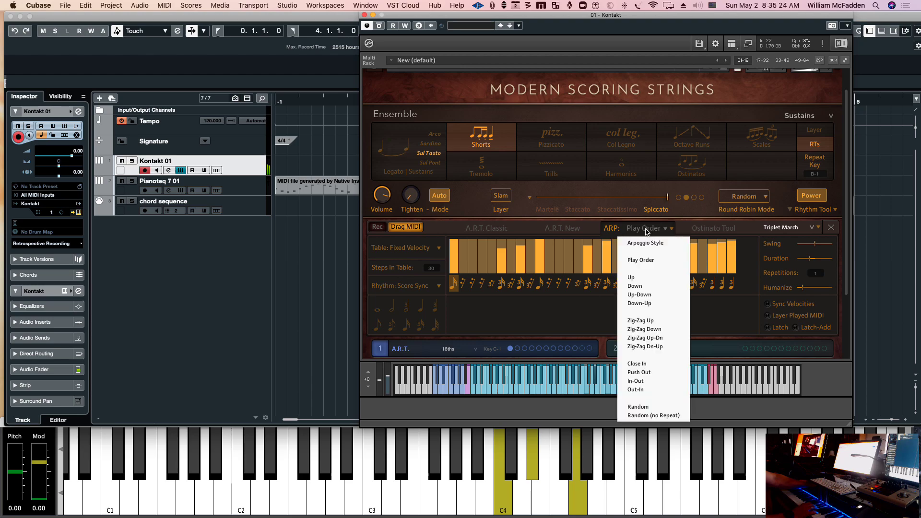
{"action": "left_click", "coordinate": [642, 277]}
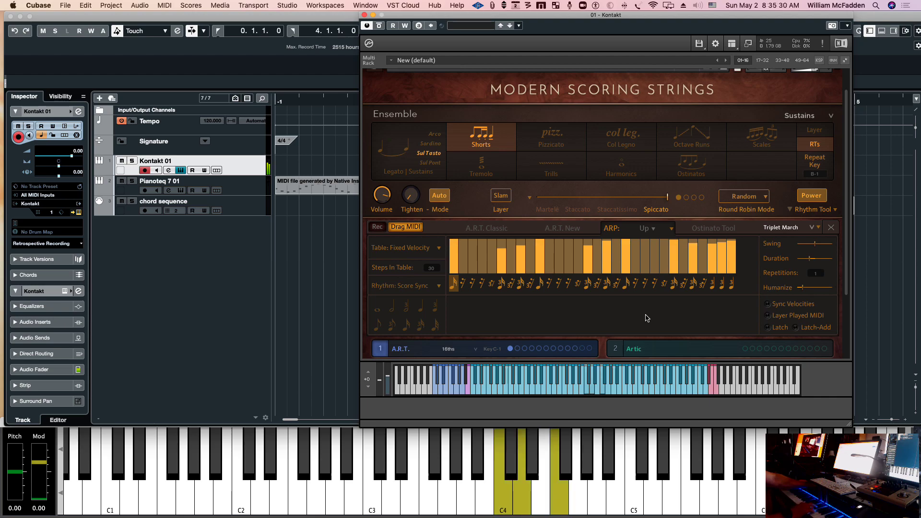
Audition the Newsroom preset, and load the Tuplet Thieves preset in the Rhythm Tool.
{"action": "left_click", "coordinate": [780, 227]}
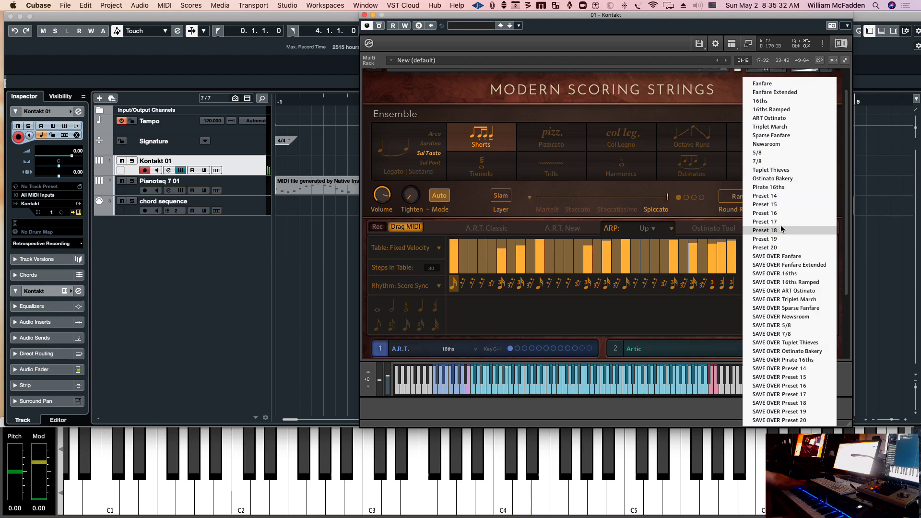
{"action": "left_click", "coordinate": [769, 144]}
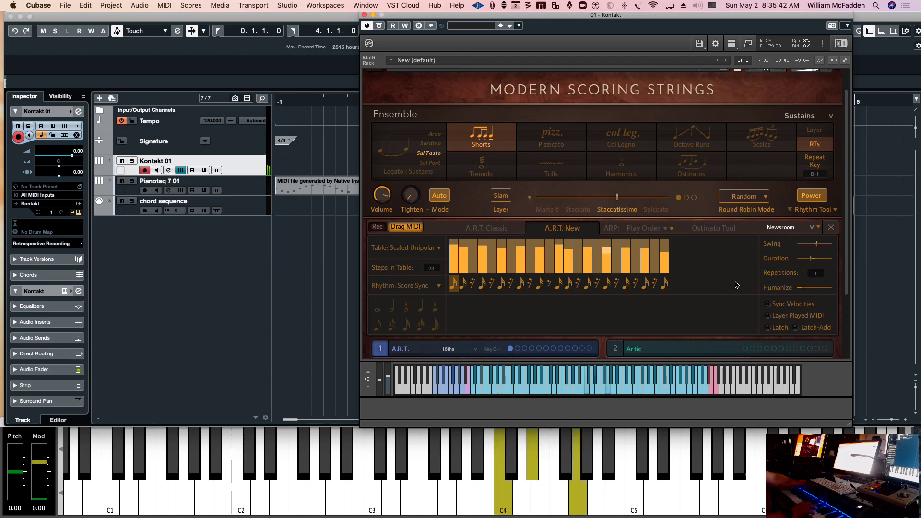
{"action": "left_click", "coordinate": [781, 227]}
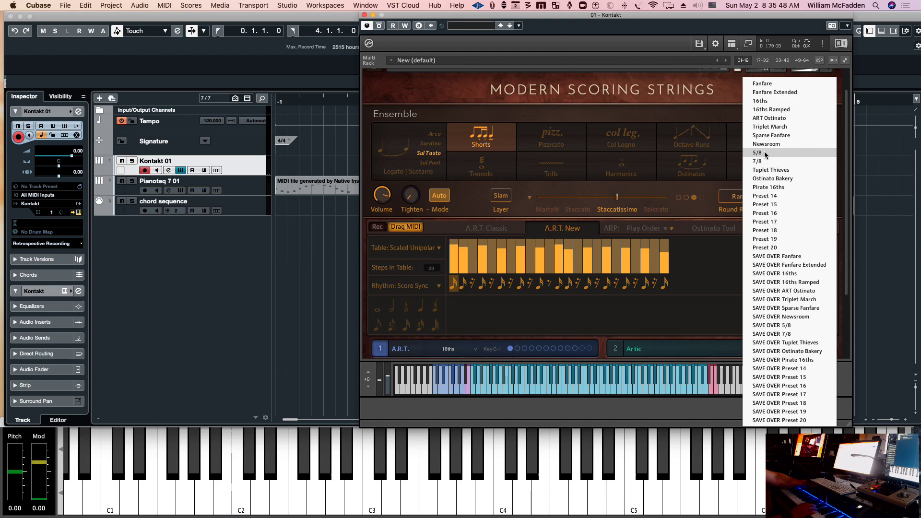
{"action": "left_click", "coordinate": [768, 170]}
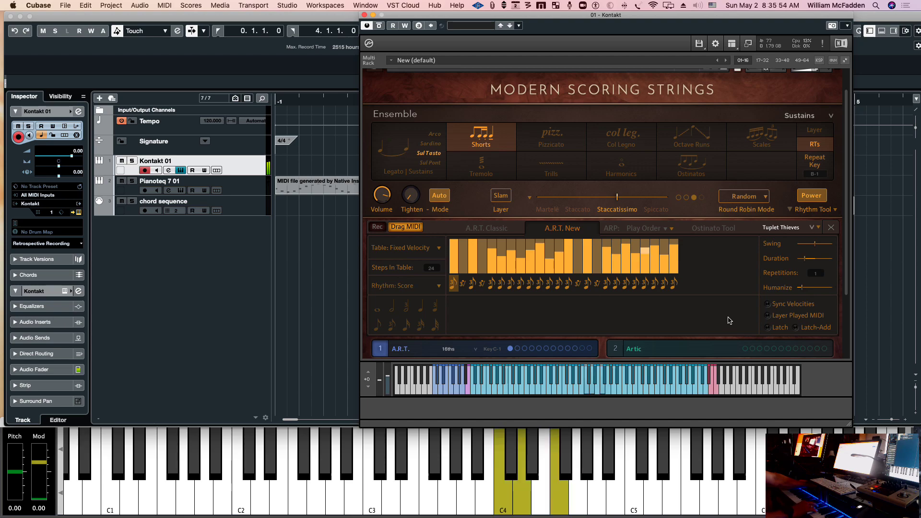
Audition Tuplet Thieves with the Zig-Zag Up and Up arpeggio styles, activate ARP mode, and set the style to Down.
{"action": "left_click", "coordinate": [632, 229]}
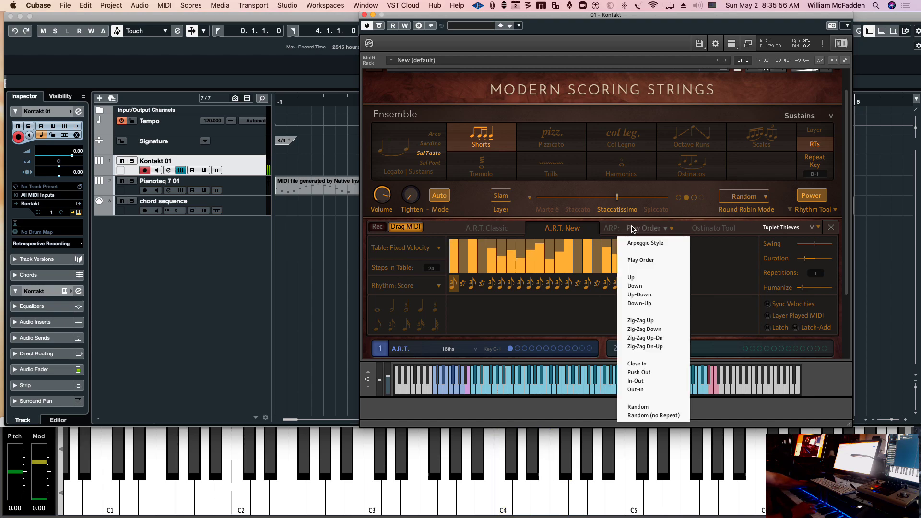
{"action": "left_click", "coordinate": [640, 321]}
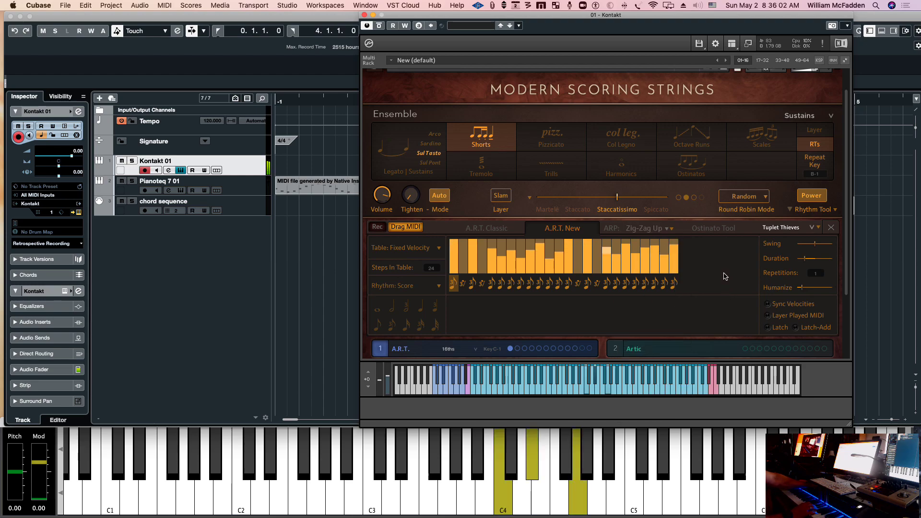
{"action": "left_click", "coordinate": [640, 228]}
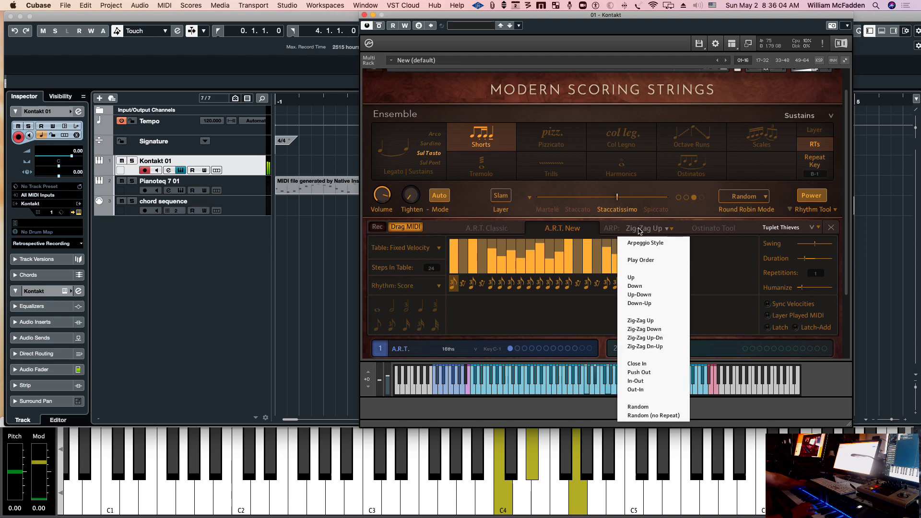
{"action": "left_click", "coordinate": [632, 277]}
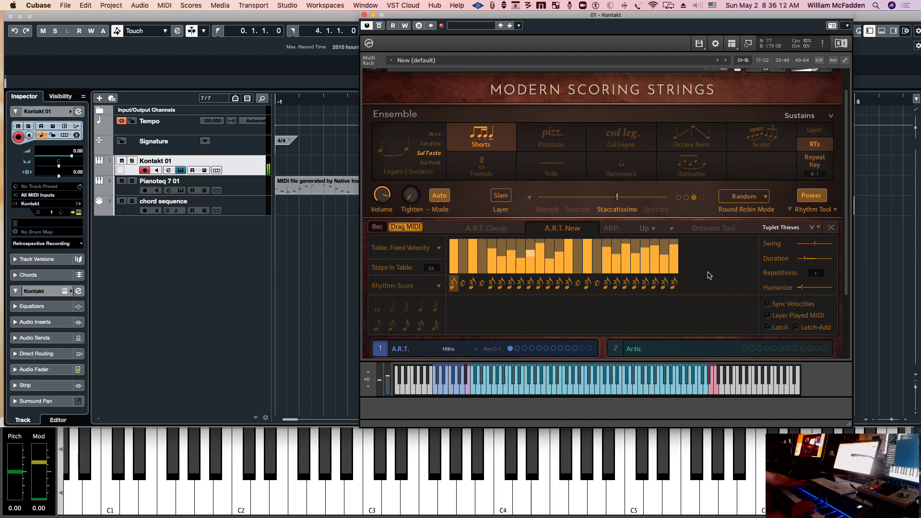
{"action": "left_click", "coordinate": [612, 227]}
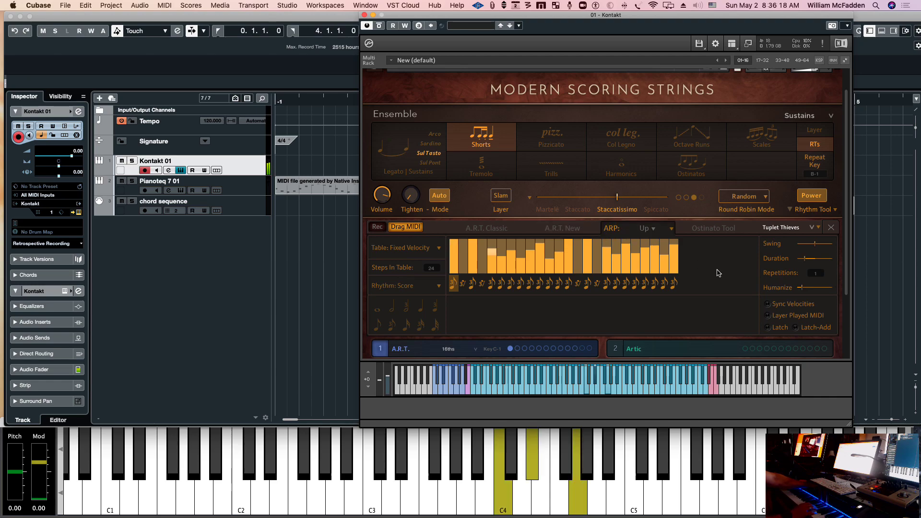
{"action": "left_click", "coordinate": [645, 230]}
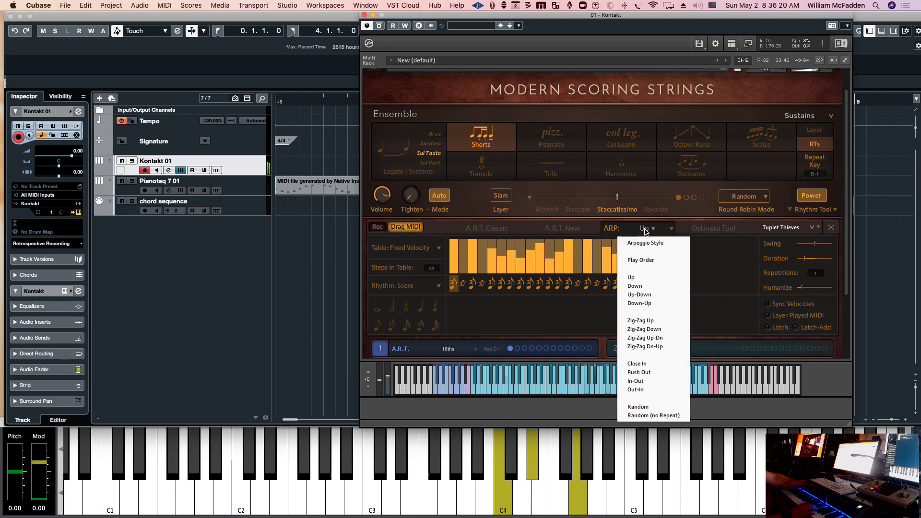
{"action": "left_click", "coordinate": [642, 287]}
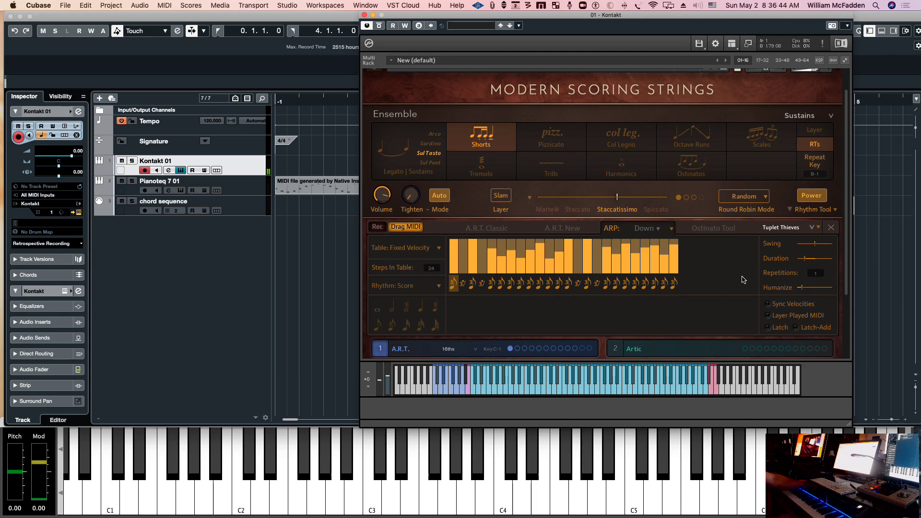
Record the Down arpeggio and place its exported MIDI on the Pianoteq 7 01 track for playback.
{"action": "left_click", "coordinate": [376, 227]}
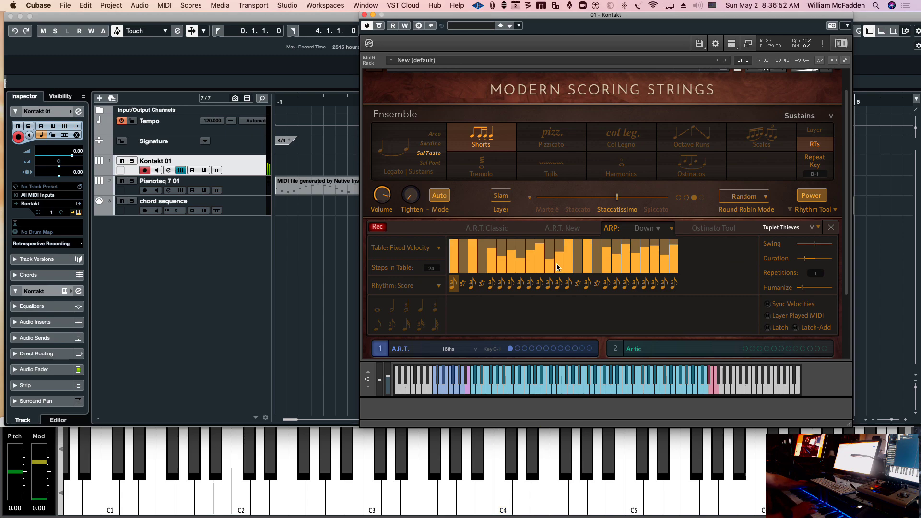
{"action": "left_click", "coordinate": [377, 226]}
{"action": "left_click_drag", "start_coordinate": [406, 226], "coordinate": [294, 209]}
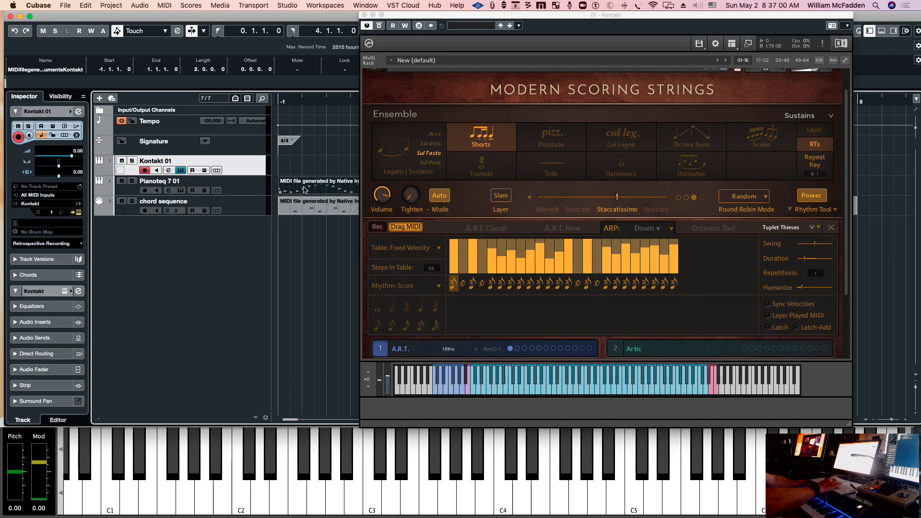
{"action": "left_click_drag", "start_coordinate": [303, 190], "coordinate": [307, 191]}
{"action": "key", "text": "space"}
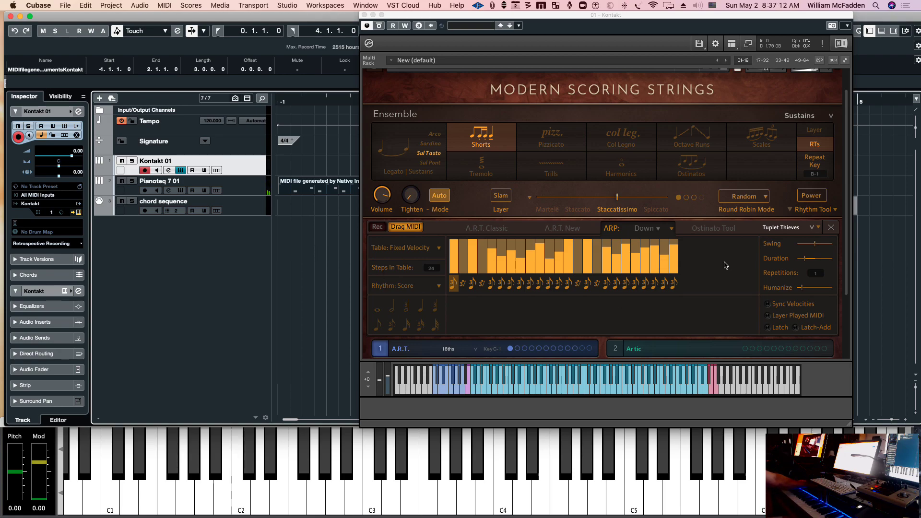
Recall Preset 15 in the Rhythm Tool and audition its arpeggio.
{"action": "left_click", "coordinate": [641, 229]}
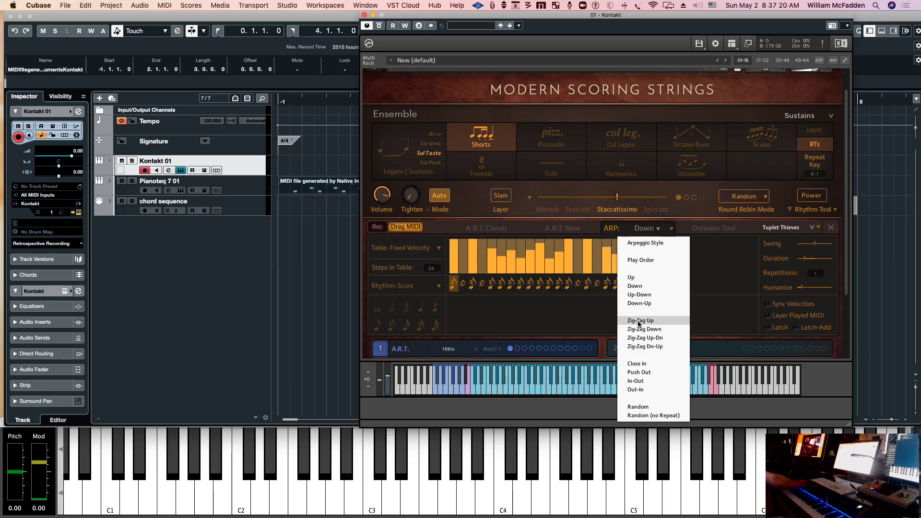
{"action": "left_click", "coordinate": [744, 279]}
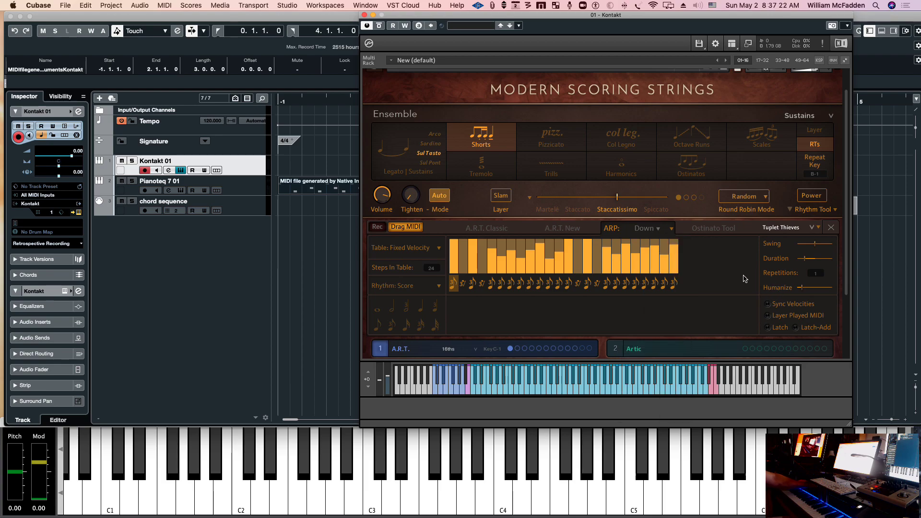
{"action": "left_click", "coordinate": [772, 230]}
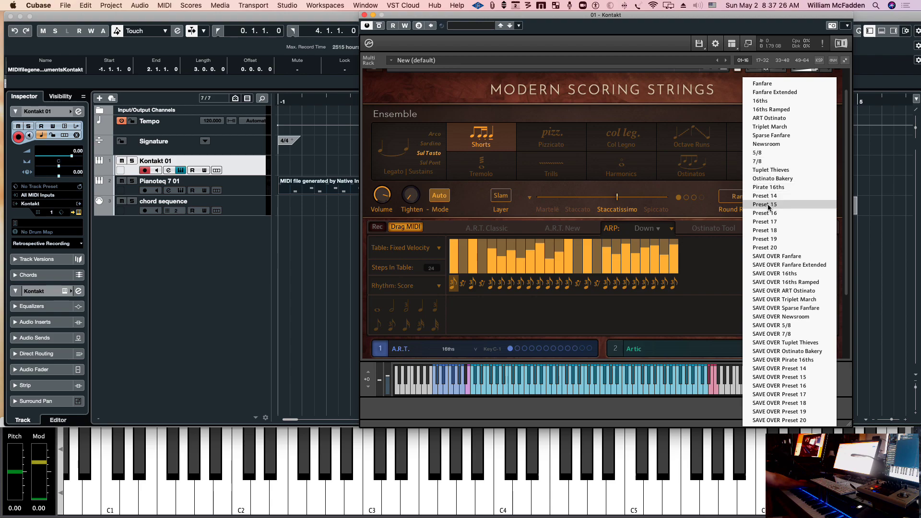
{"action": "left_click", "coordinate": [767, 205]}
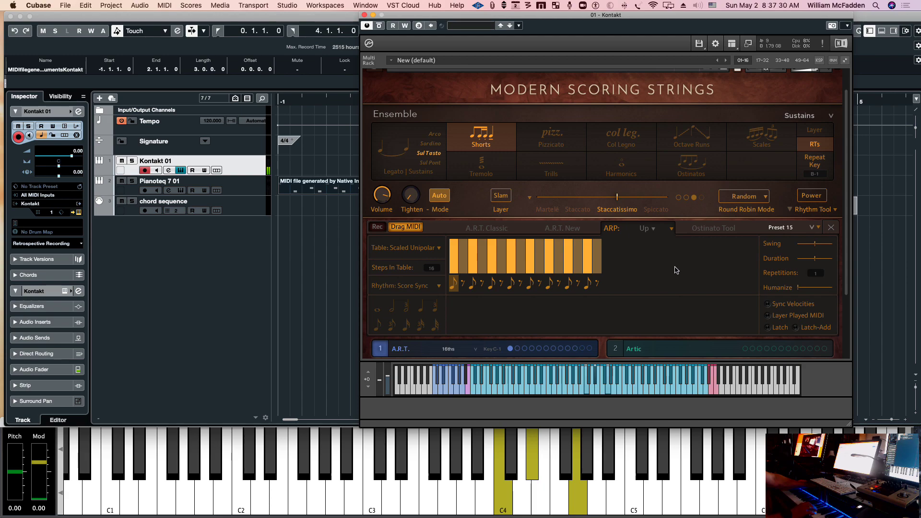
{"action": "left_click", "coordinate": [801, 198]}
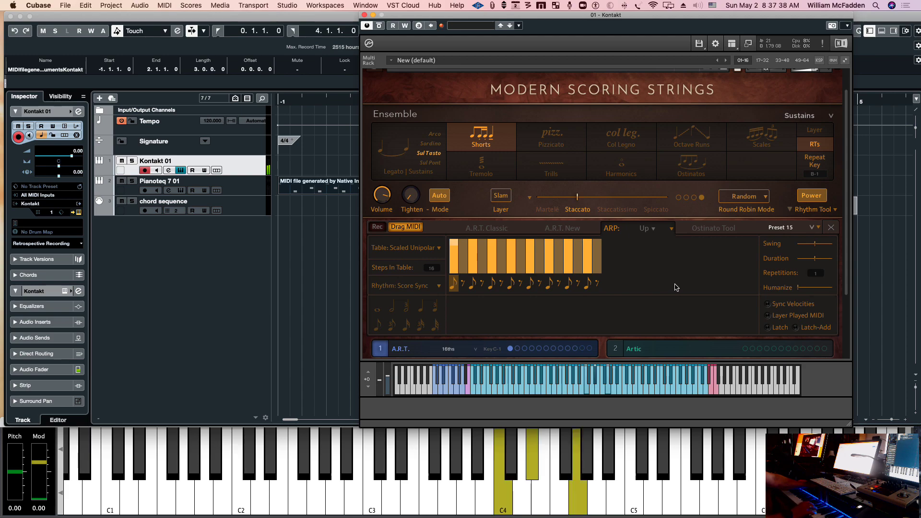
Delete the MIDI clip on the Pianoteq 7 01 track and reselect the Kontakt 01 track.
{"action": "left_click", "coordinate": [245, 190]}
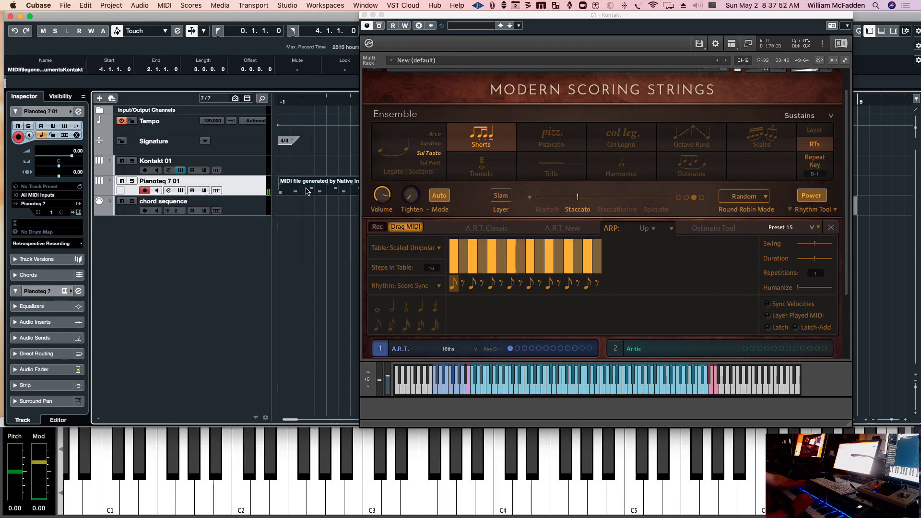
{"action": "key", "text": "Delete"}
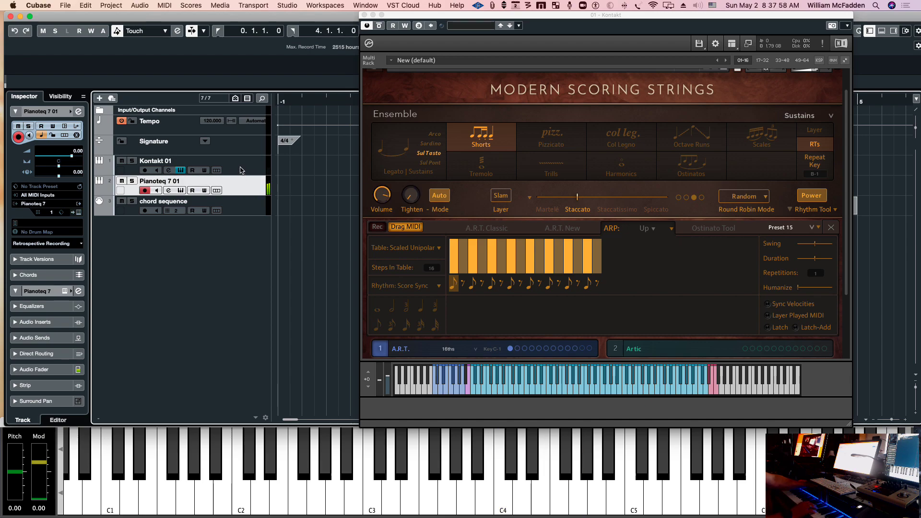
{"action": "left_click", "coordinate": [241, 170]}
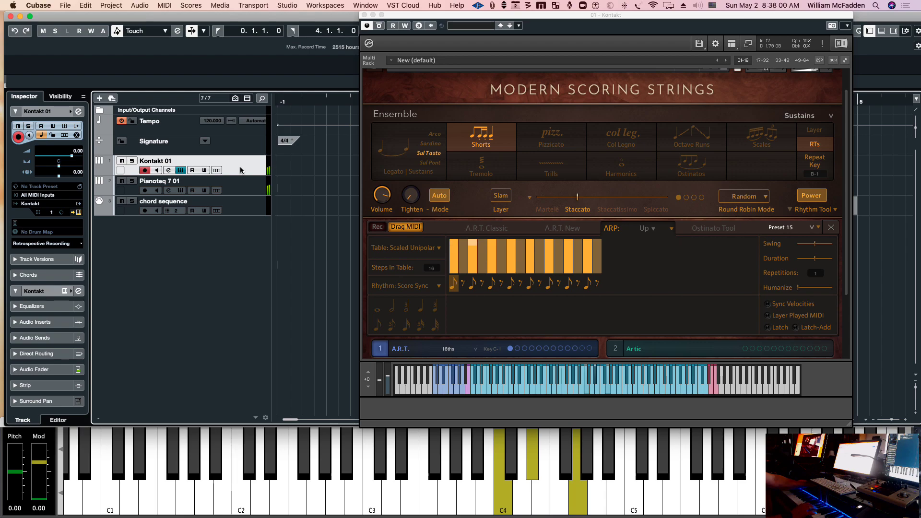
Record the Preset 15 arpeggio and export its MIDI to the Pianoteq 7 01 track.
{"action": "left_click", "coordinate": [377, 227]}
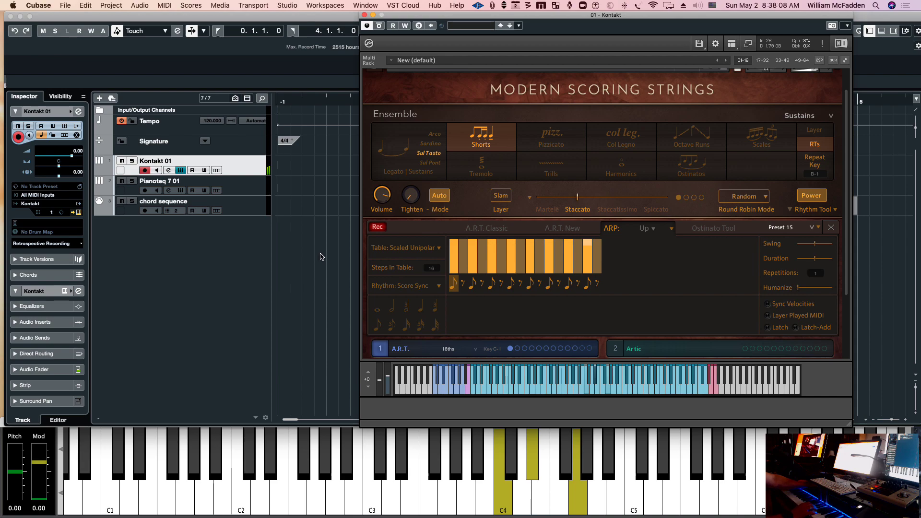
{"action": "left_click", "coordinate": [377, 229]}
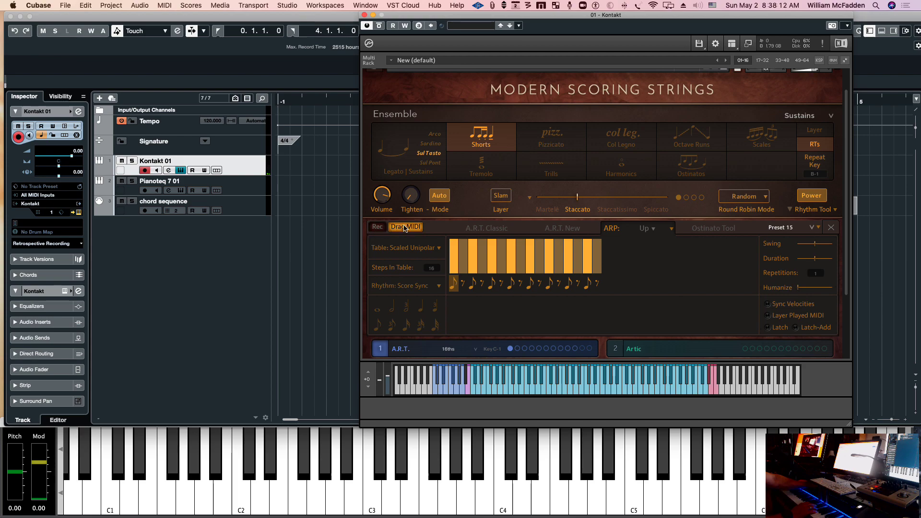
{"action": "left_click_drag", "start_coordinate": [375, 205], "coordinate": [309, 184]}
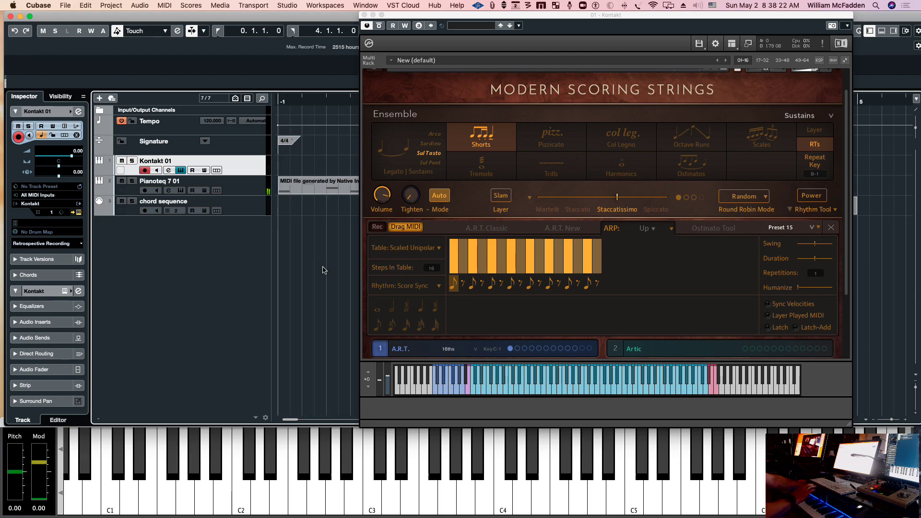
Open the exported MIDI clip on the Pianoteq 7 01 track in the Score Editor.
{"action": "left_click_drag", "start_coordinate": [405, 20], "coordinate": [267, 246]}
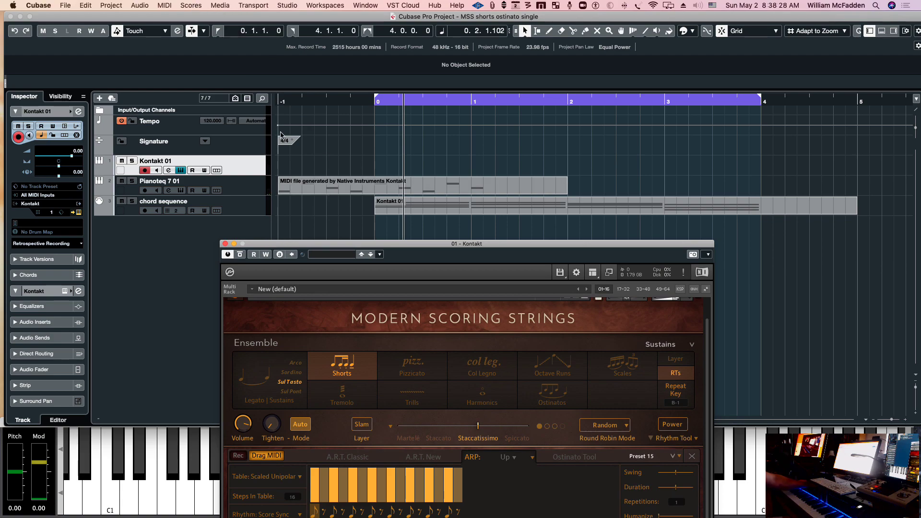
{"action": "left_click", "coordinate": [300, 184]}
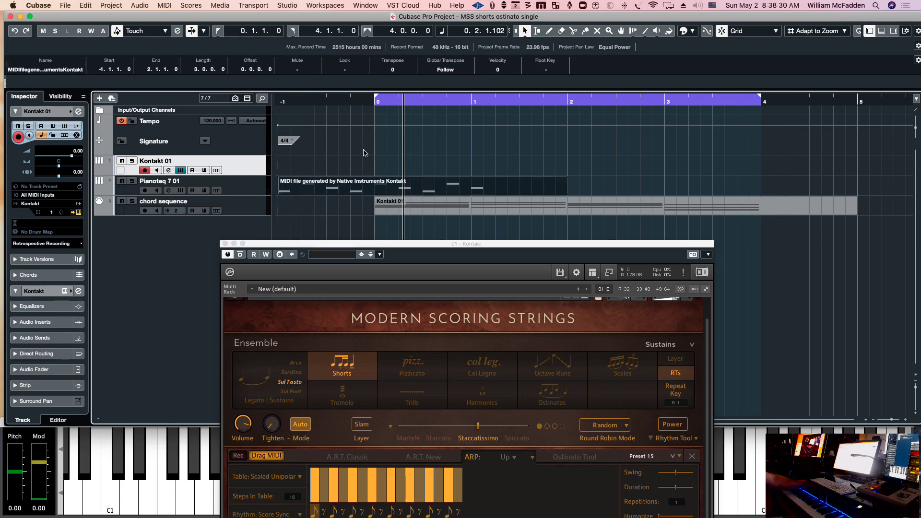
{"action": "key", "text": "Home"}
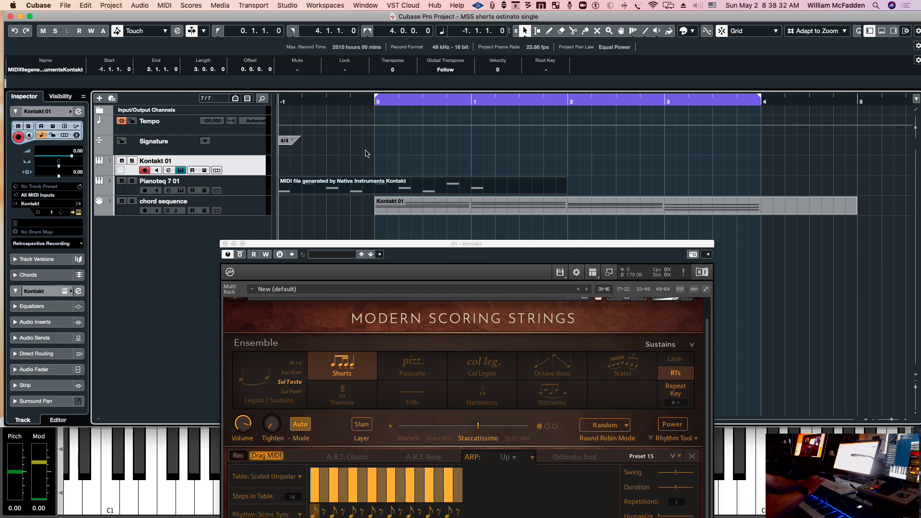
{"action": "left_click", "coordinate": [201, 5]}
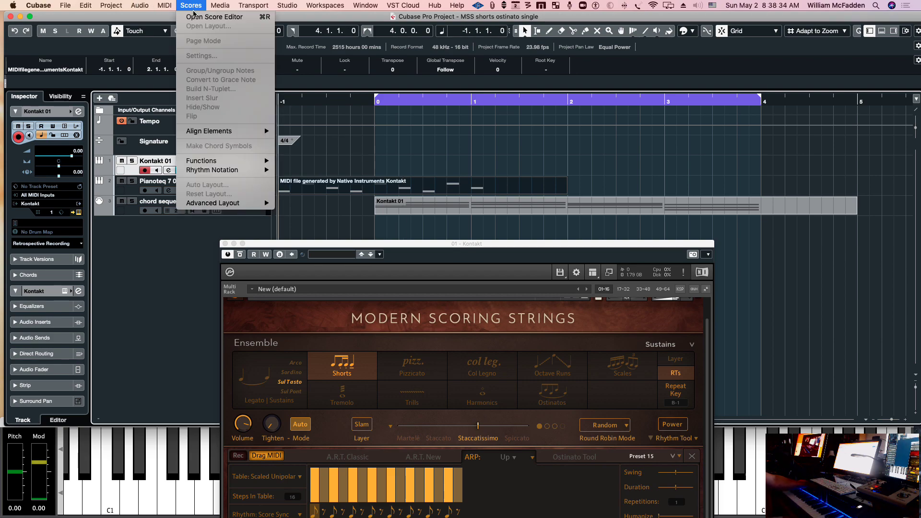
{"action": "left_click", "coordinate": [193, 19]}
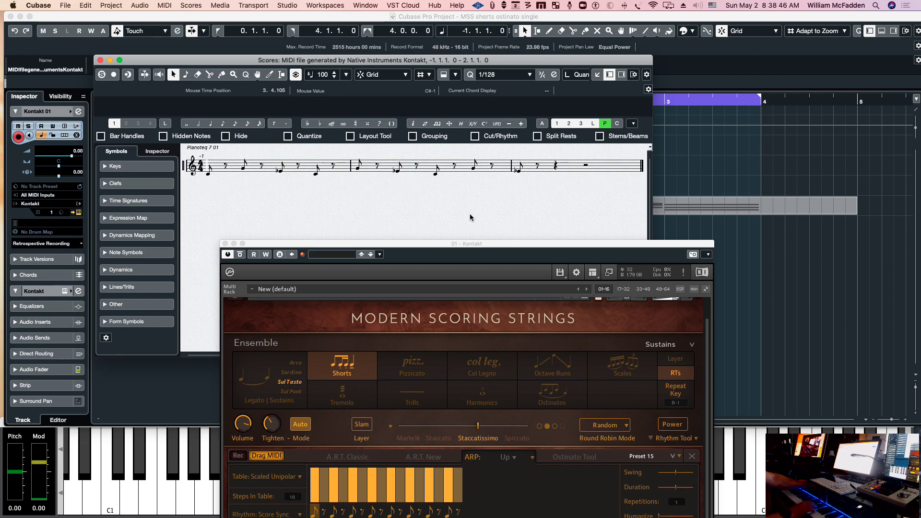
Close the Kontakt and score windows, and reopen the instrument of the Kontakt 01 track.
{"action": "left_click", "coordinate": [223, 243]}
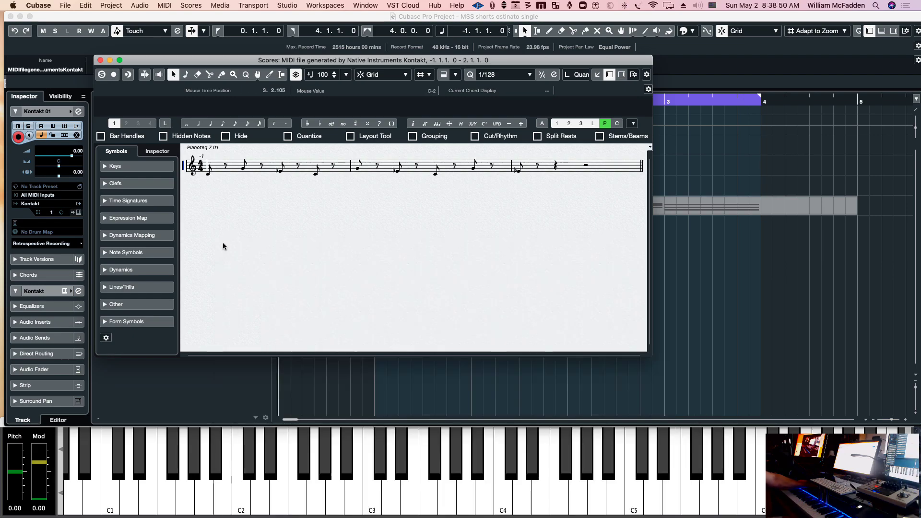
{"action": "left_click", "coordinate": [101, 60]}
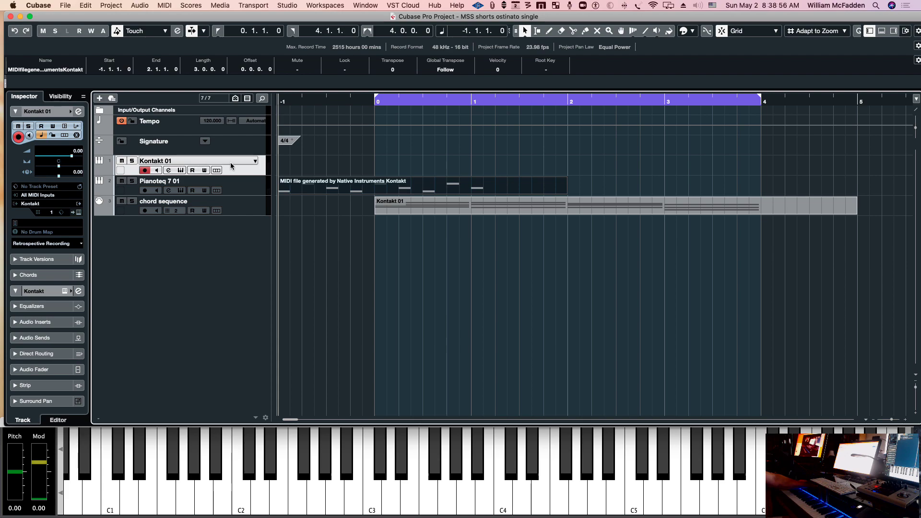
{"action": "left_click", "coordinate": [181, 169]}
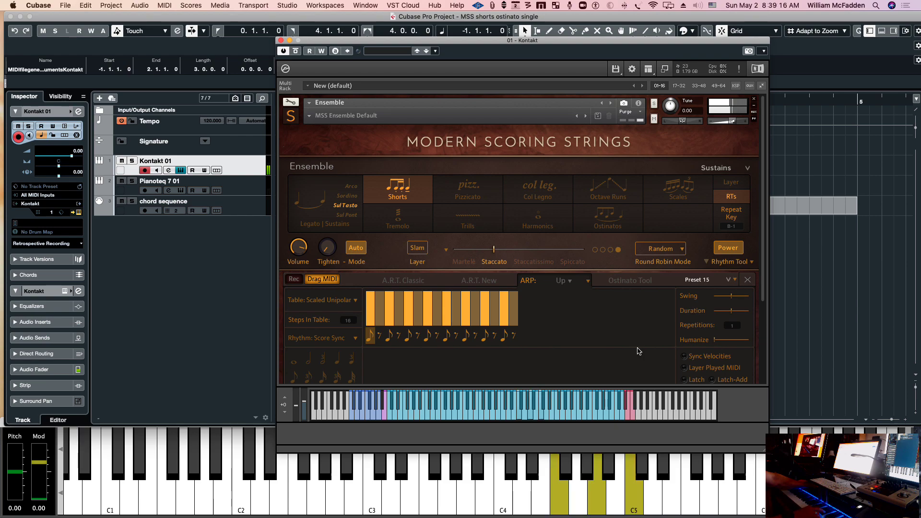
Switch the Rhythm Tool to the Ostinato Tool and build a two-note pattern alternating low and high across the 16 steps.
{"action": "left_click", "coordinate": [632, 285]}
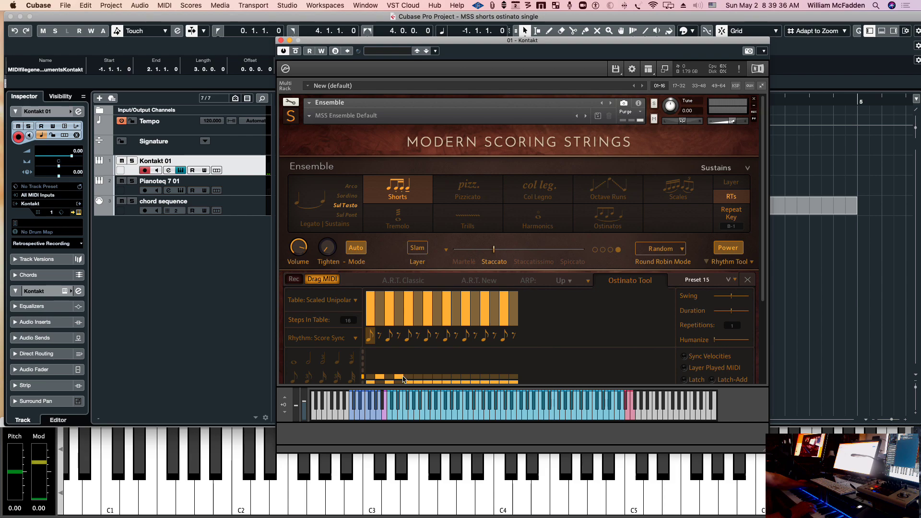
{"action": "left_click", "coordinate": [420, 378]}
{"action": "left_click", "coordinate": [494, 377]}
{"action": "left_click", "coordinate": [513, 377]}
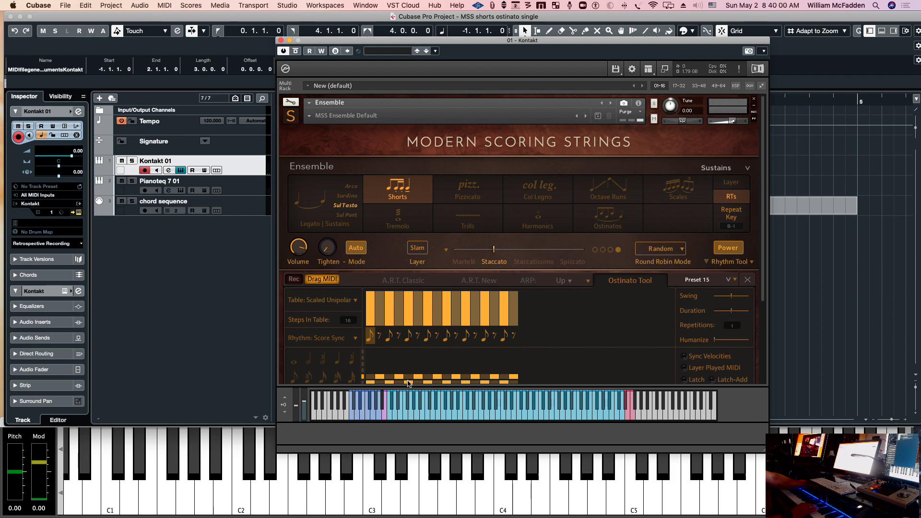
Replace every rest in the 16-step rhythm with a sixteenth note.
{"action": "left_click", "coordinate": [379, 338]}
{"action": "left_click", "coordinate": [324, 382]}
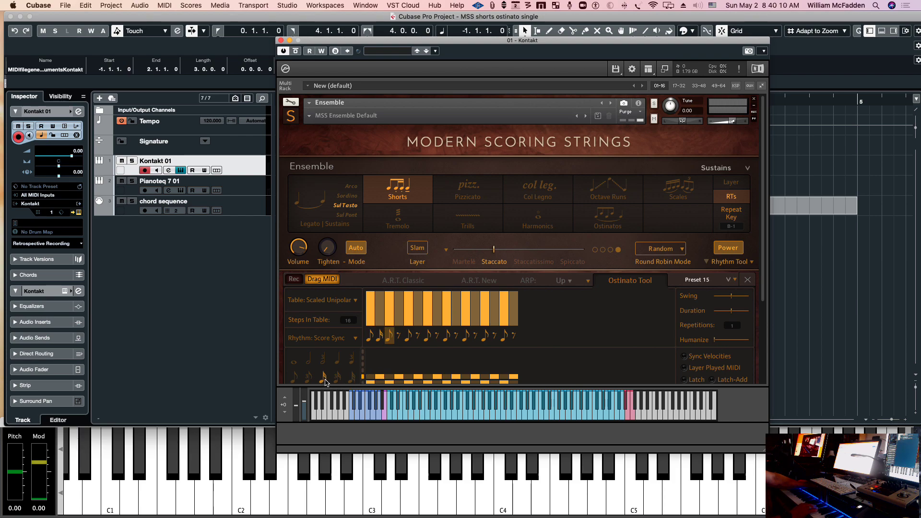
{"action": "left_click", "coordinate": [398, 337]}
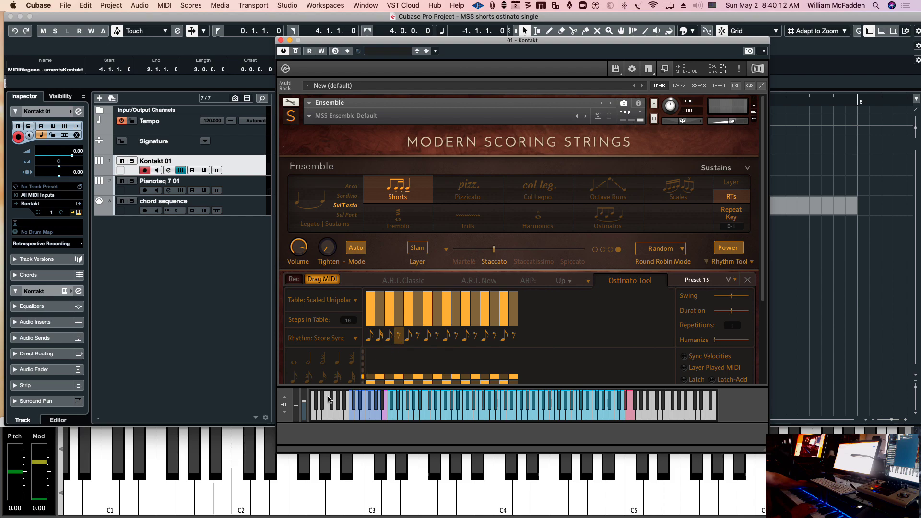
{"action": "left_click", "coordinate": [324, 381]}
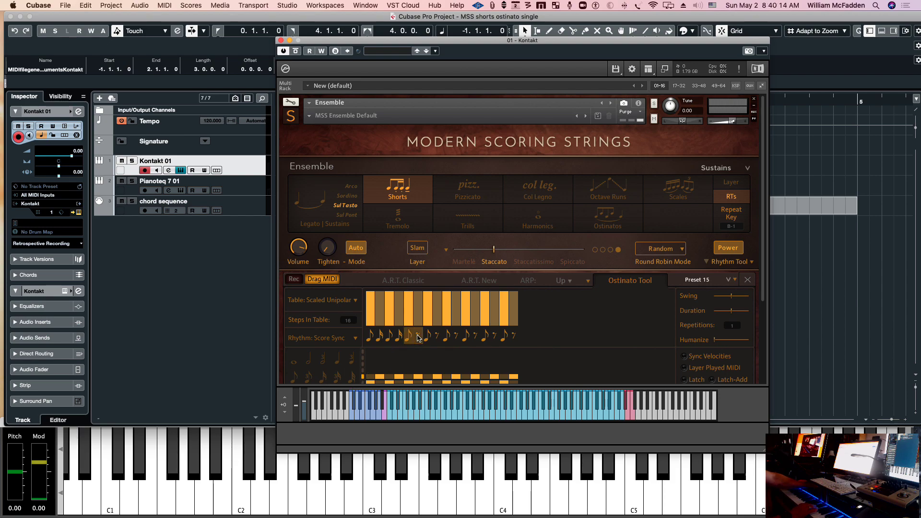
{"action": "left_click", "coordinate": [324, 381]}
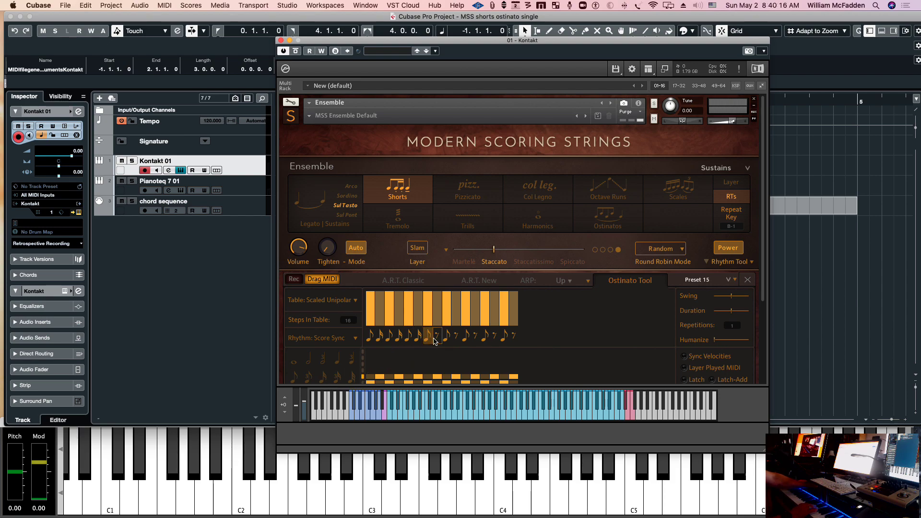
{"action": "left_click", "coordinate": [325, 379]}
{"action": "left_click", "coordinate": [324, 381]}
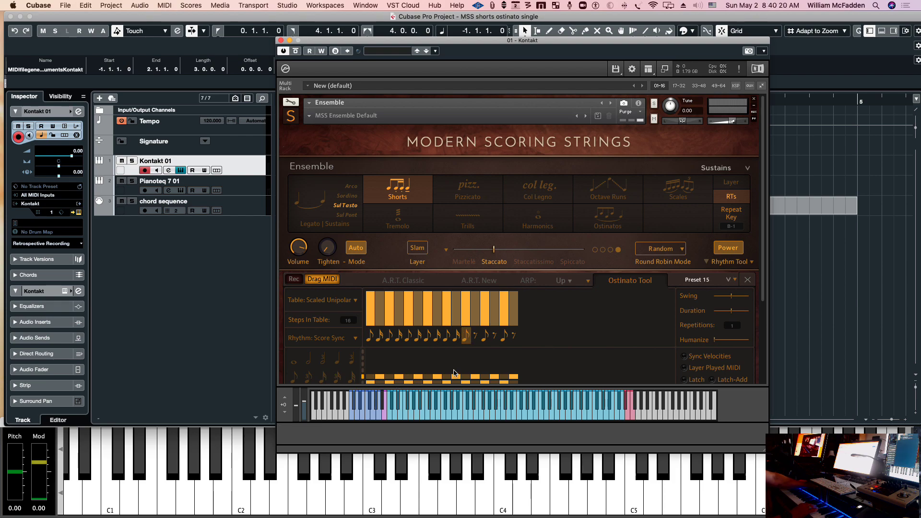
{"action": "left_click", "coordinate": [476, 334]}
{"action": "left_click", "coordinate": [504, 344]}
{"action": "left_click", "coordinate": [495, 336]}
{"action": "left_click", "coordinate": [322, 380]}
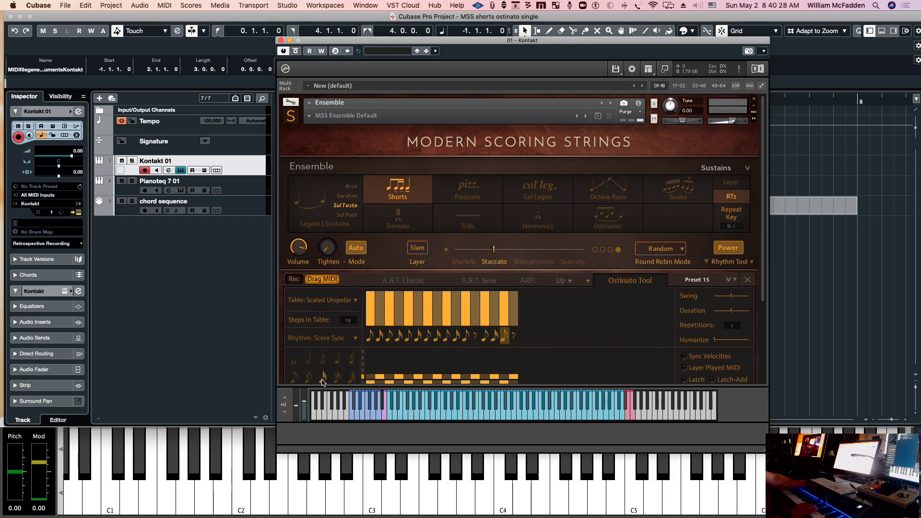
{"action": "left_click", "coordinate": [513, 336]}
{"action": "left_click", "coordinate": [324, 379]}
{"action": "left_click", "coordinate": [475, 335]}
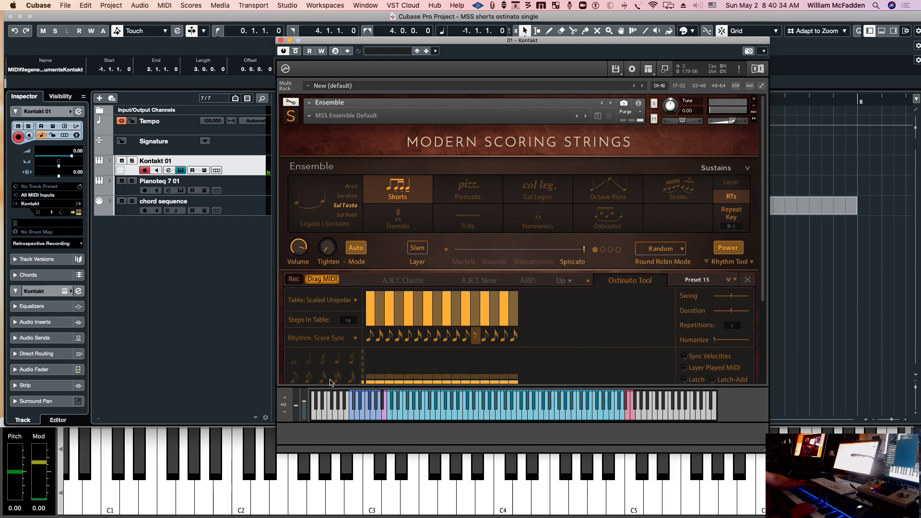
{"action": "left_click", "coordinate": [324, 378]}
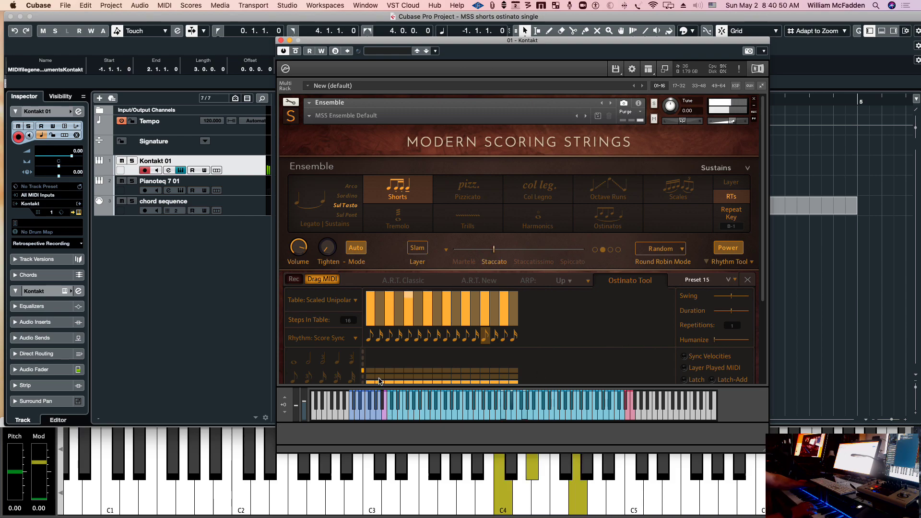
Build a repeating low-middle-high three-note pattern across the steps of the ostinato grid.
{"action": "left_click", "coordinate": [408, 377]}
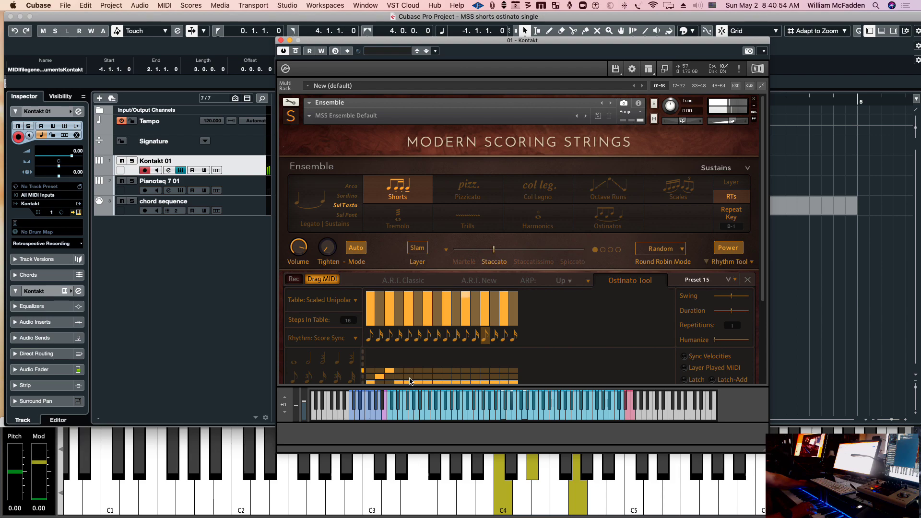
{"action": "left_click", "coordinate": [415, 370]}
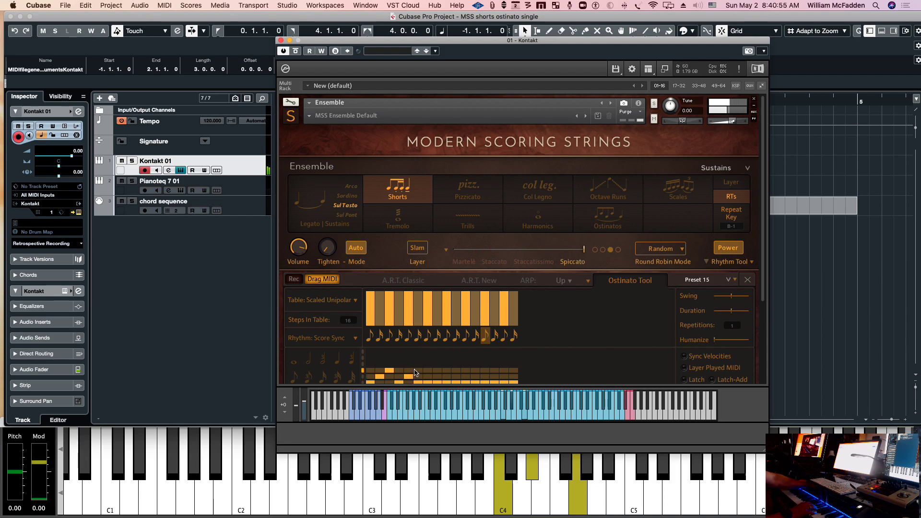
{"action": "left_click", "coordinate": [437, 377]}
{"action": "left_click", "coordinate": [446, 370]}
{"action": "left_click", "coordinate": [465, 379]}
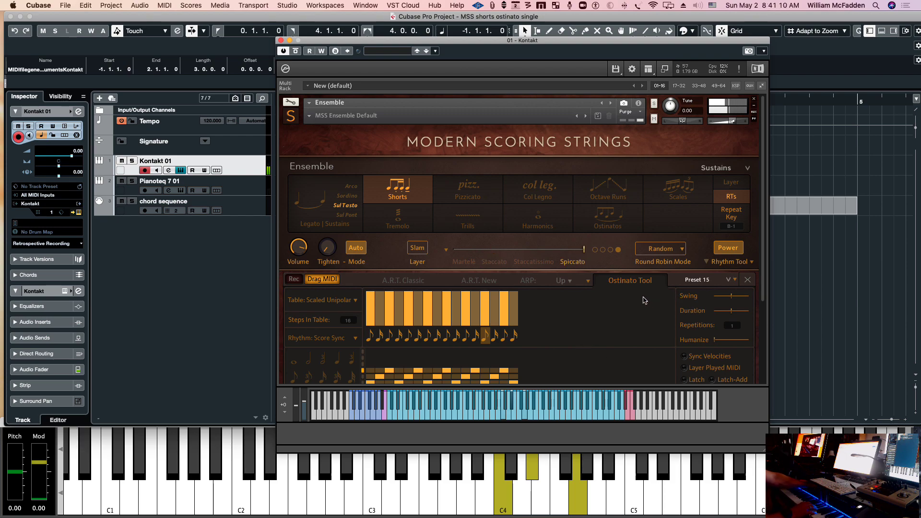
Save the current rhythm over Preset 15, keeping the name Preset 15.
{"action": "left_click", "coordinate": [698, 283]}
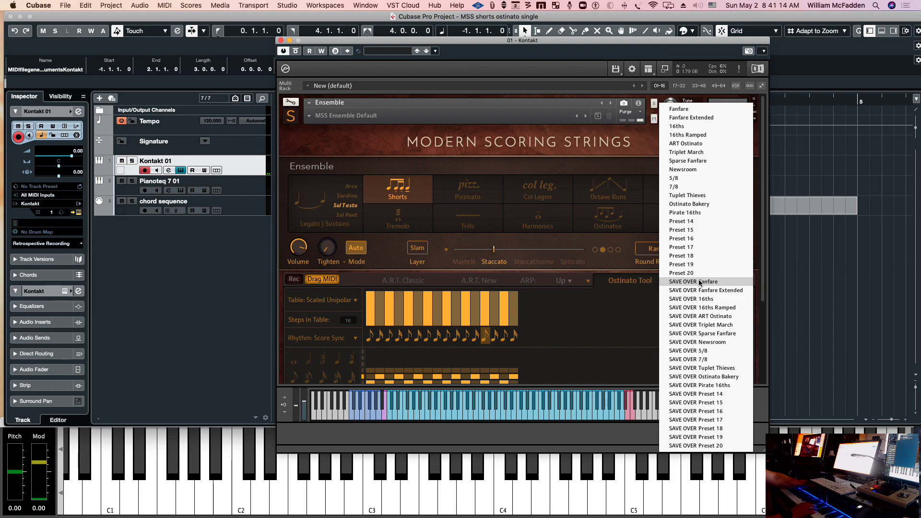
{"action": "left_click", "coordinate": [694, 403]}
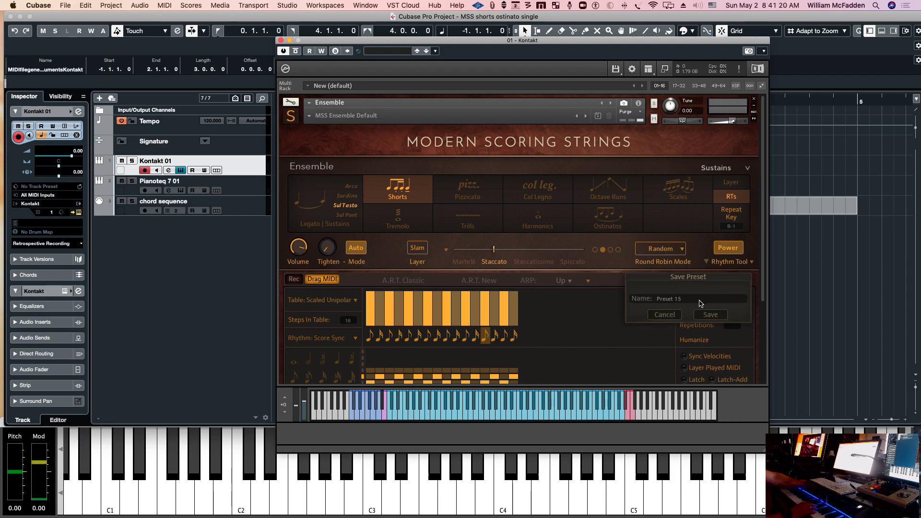
{"action": "left_click", "coordinate": [710, 316]}
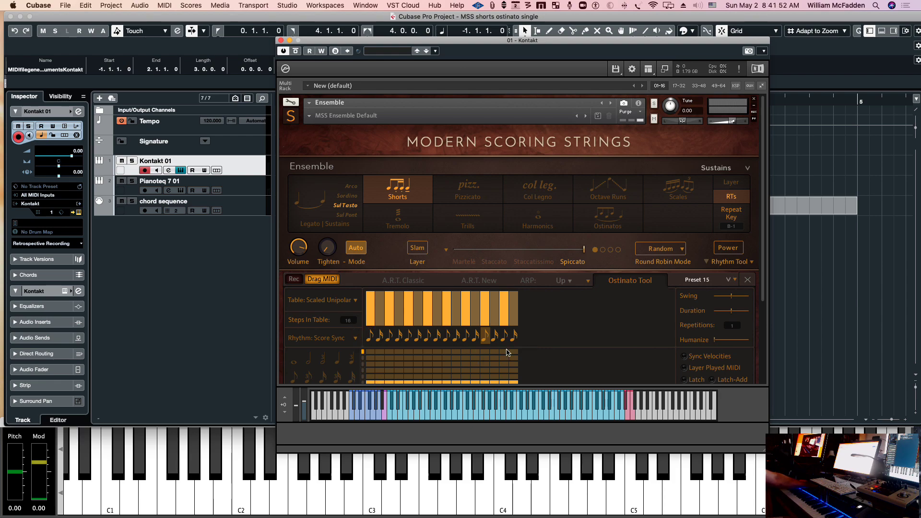
Switch the Rhythm Tool to ARP with the Zig-Zag Dn-Up style and record the played arpeggio.
{"action": "left_click", "coordinate": [531, 282]}
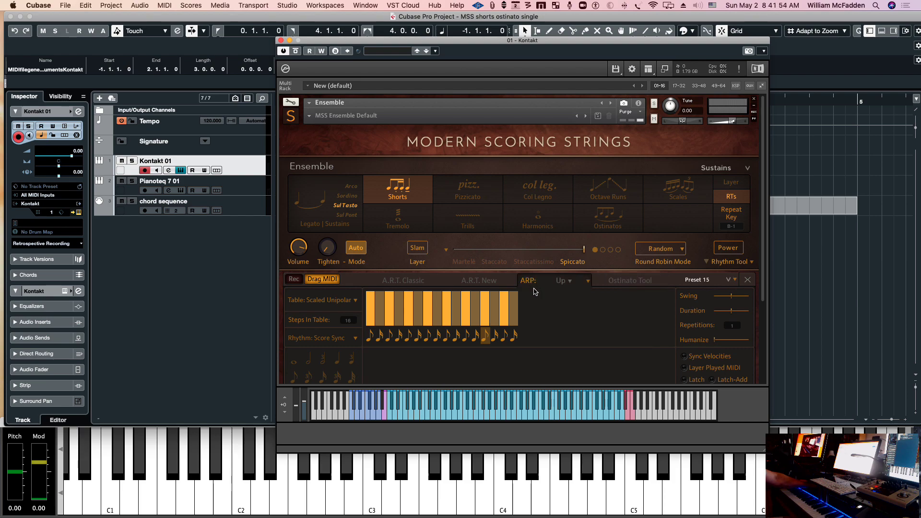
{"action": "left_click", "coordinate": [563, 283]}
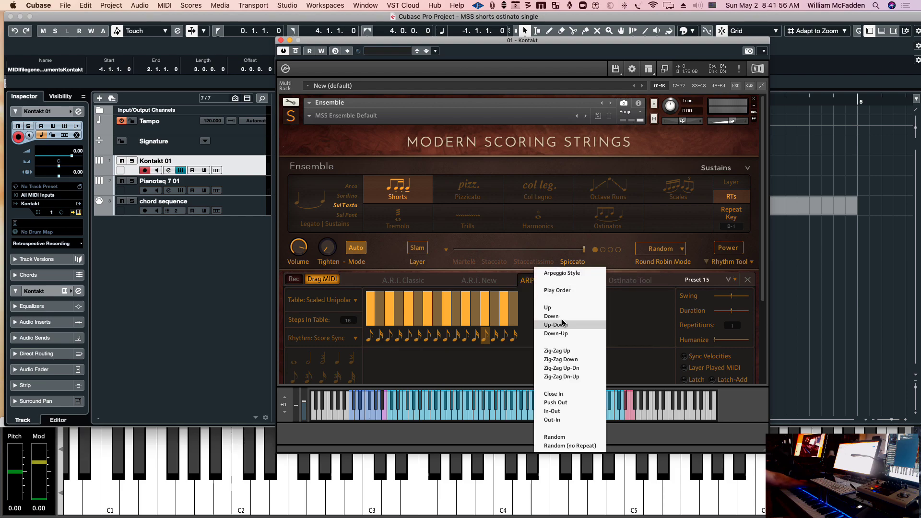
{"action": "left_click", "coordinate": [559, 376]}
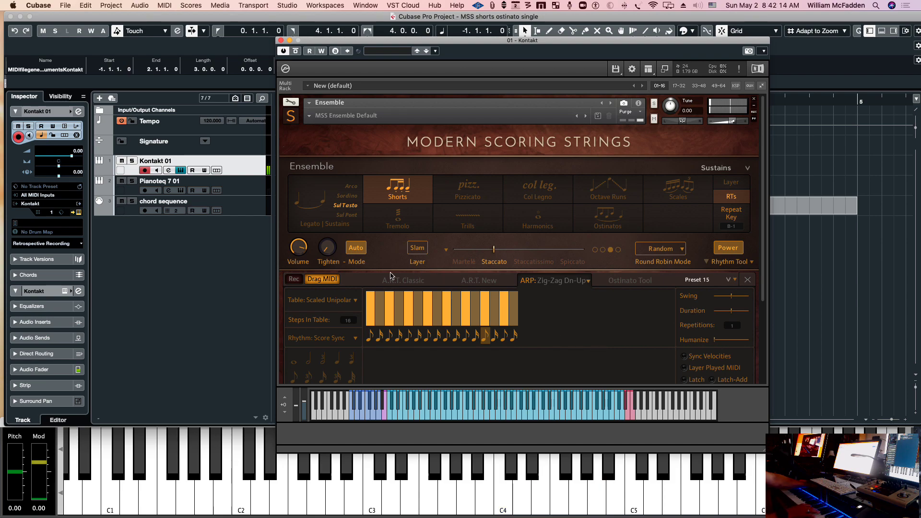
{"action": "left_click_drag", "start_coordinate": [431, 40], "coordinate": [435, 18]}
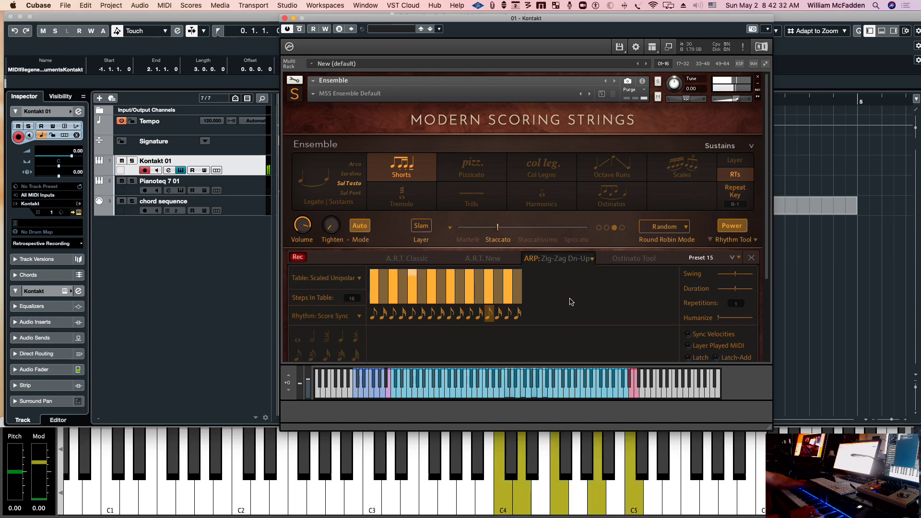
{"action": "left_click", "coordinate": [300, 260]}
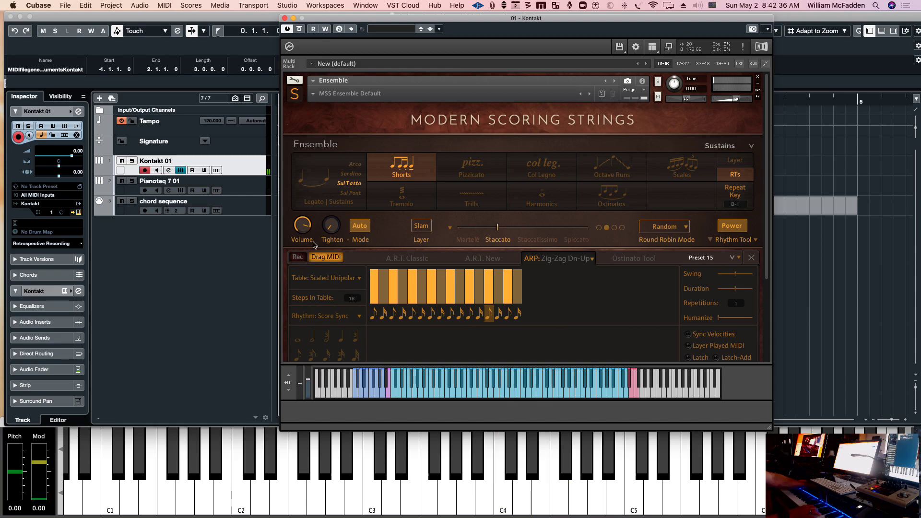
Replace the MIDI clip on the Pianoteq 7 01 track with the Zig-Zag Dn-Up recording and play it back.
{"action": "left_click_drag", "start_coordinate": [321, 25], "coordinate": [452, 42]}
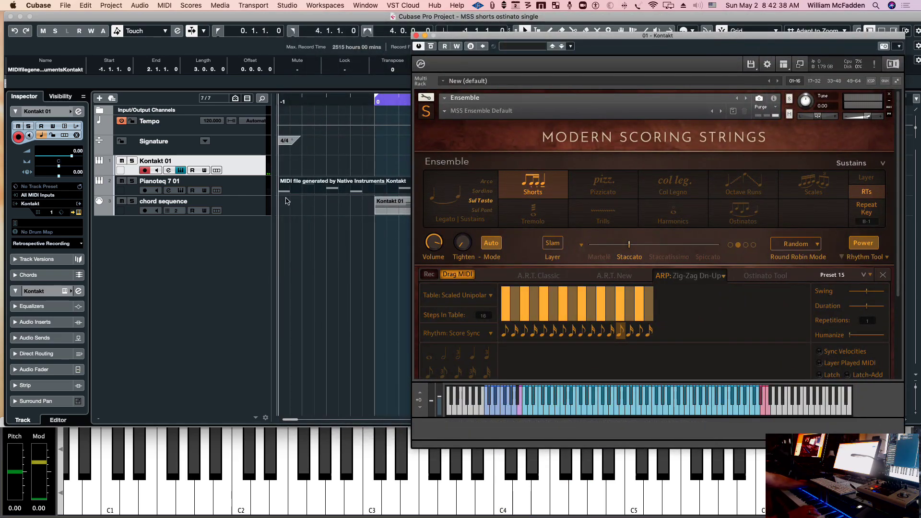
{"action": "left_click", "coordinate": [309, 199]}
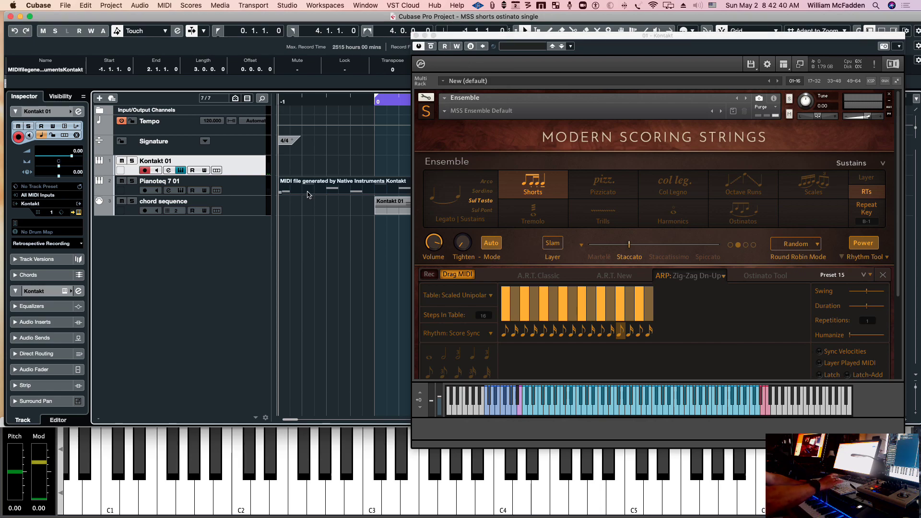
{"action": "key", "text": "Delete"}
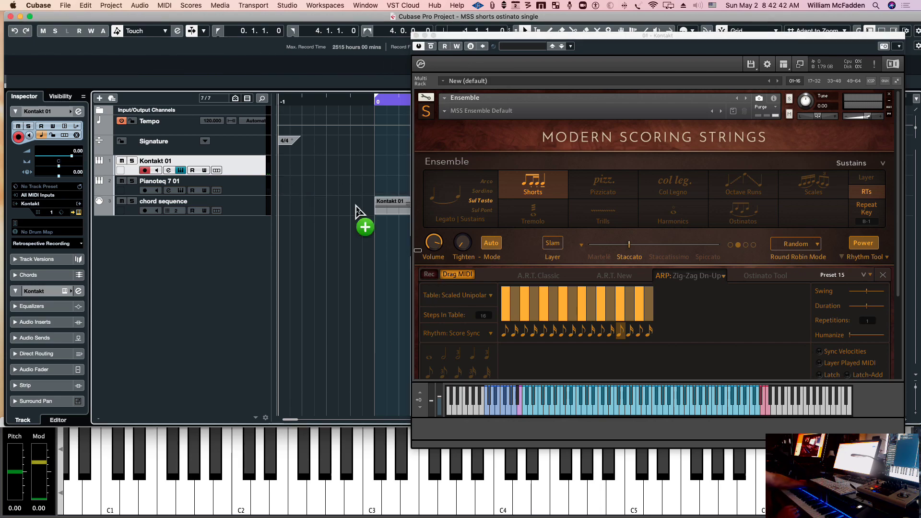
{"action": "left_click_drag", "start_coordinate": [304, 192], "coordinate": [288, 189]}
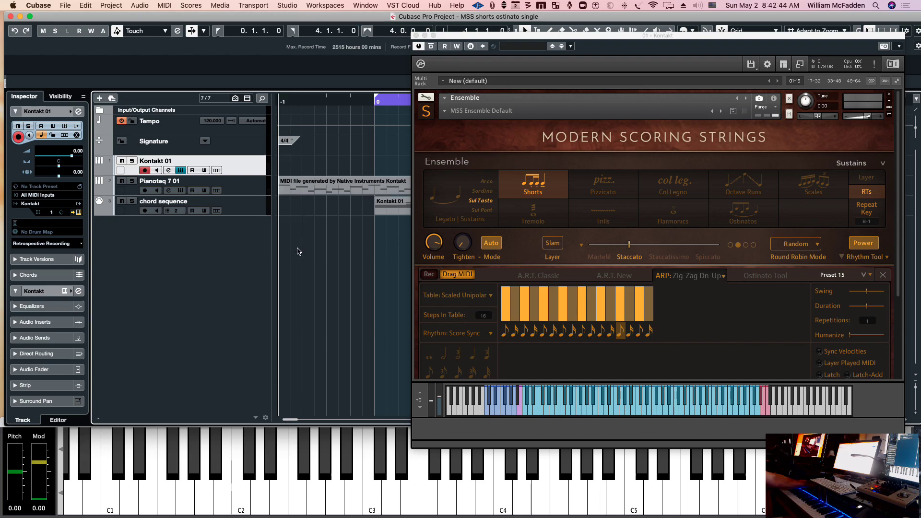
{"action": "left_click", "coordinate": [319, 189]}
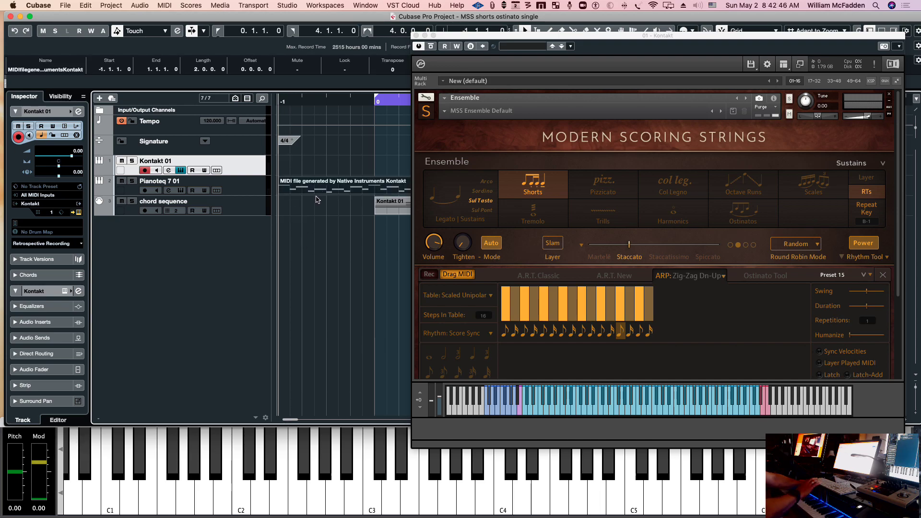
{"action": "key", "text": "space"}
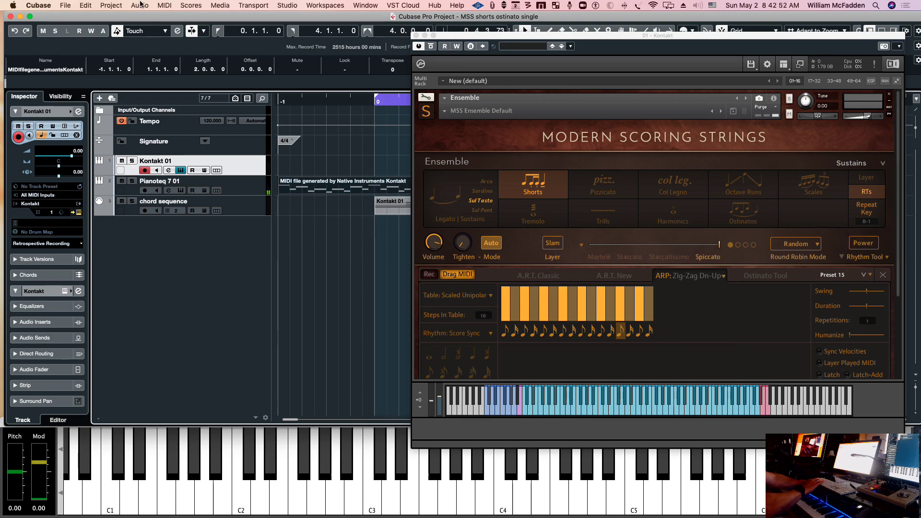
Open the Pianoteq 7 01 MIDI clip in the Score Editor and move the Kontakt window clear of the notation.
{"action": "left_click", "coordinate": [186, 6]}
{"action": "left_click", "coordinate": [206, 17]}
{"action": "left_click_drag", "start_coordinate": [223, 63], "coordinate": [142, 48]}
{"action": "left_click_drag", "start_coordinate": [447, 35], "coordinate": [297, 264]}
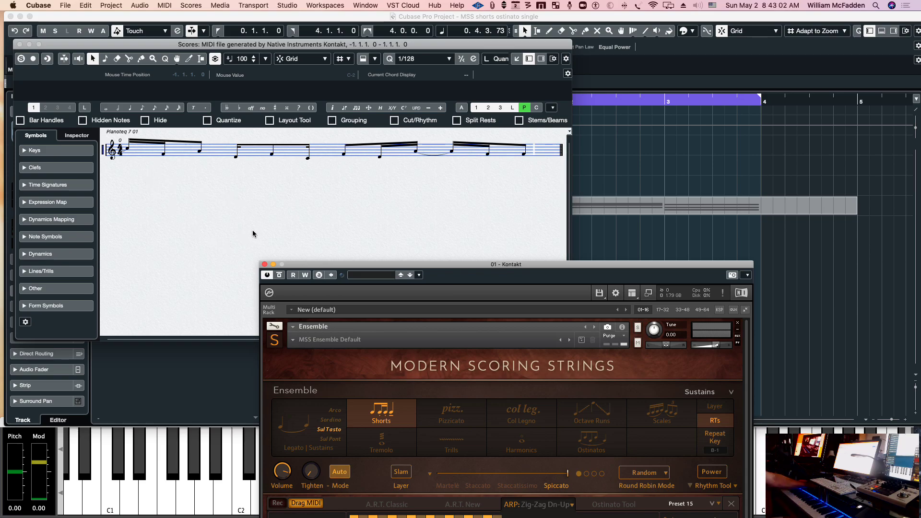
Switch the Rhythm Tool to Ostinato Tool and reposition the Kontakt window so its full interface and the score's first notes show.
{"action": "left_click_drag", "start_coordinate": [402, 264], "coordinate": [397, 74]}
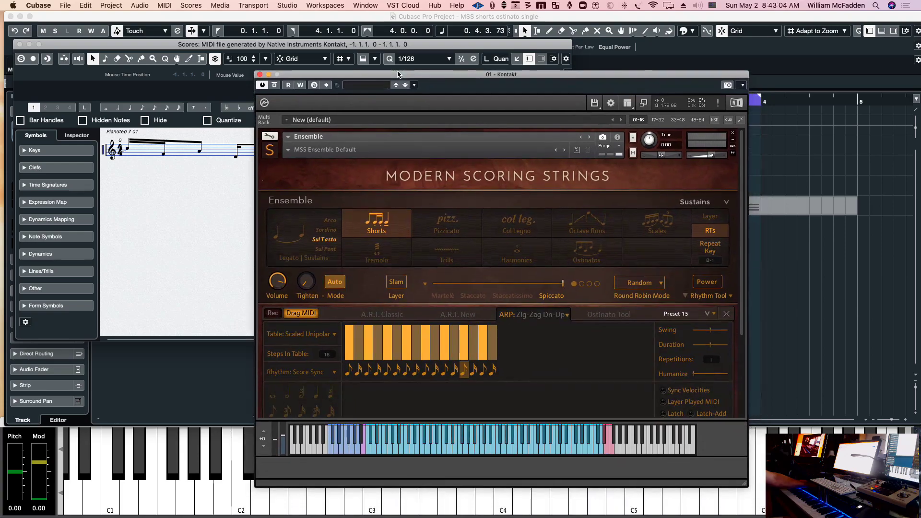
{"action": "left_click", "coordinate": [604, 316]}
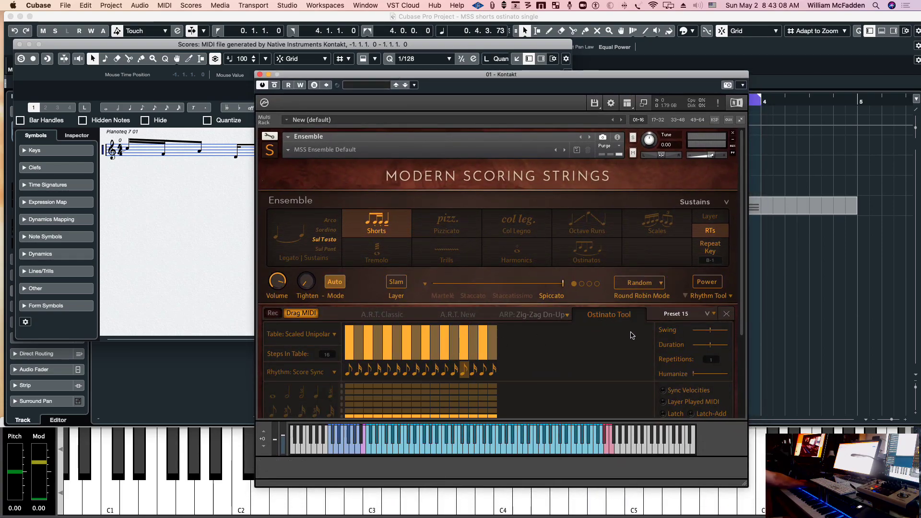
{"action": "left_click", "coordinate": [538, 315]}
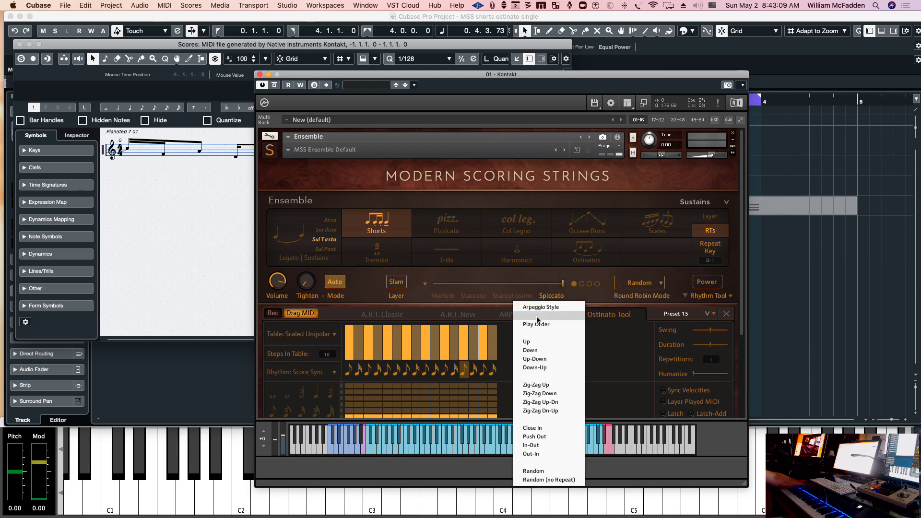
{"action": "left_click", "coordinate": [603, 355]}
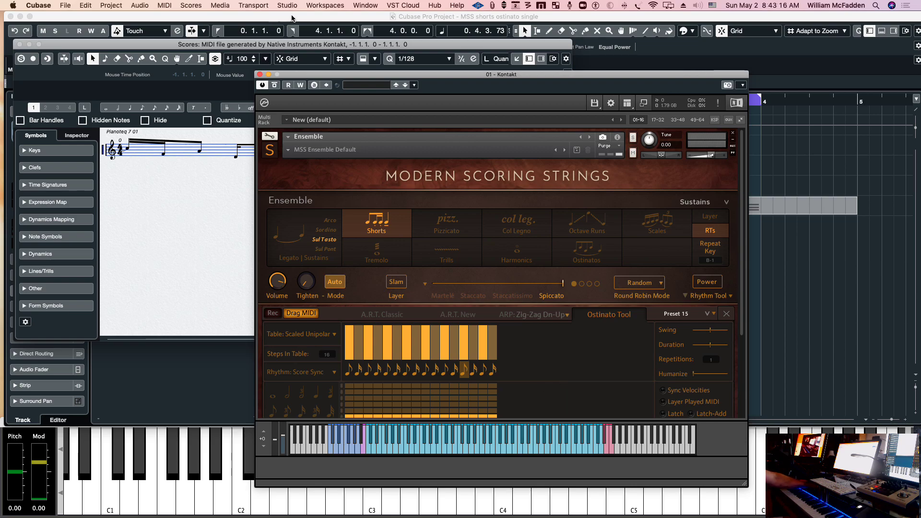
{"action": "left_click_drag", "start_coordinate": [406, 75], "coordinate": [369, 16]}
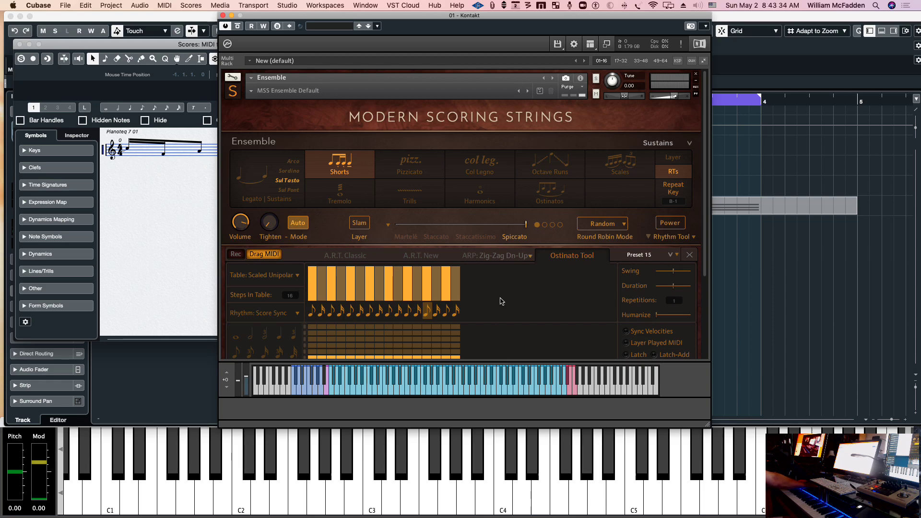
{"action": "left_click_drag", "start_coordinate": [258, 19], "coordinate": [296, 3]}
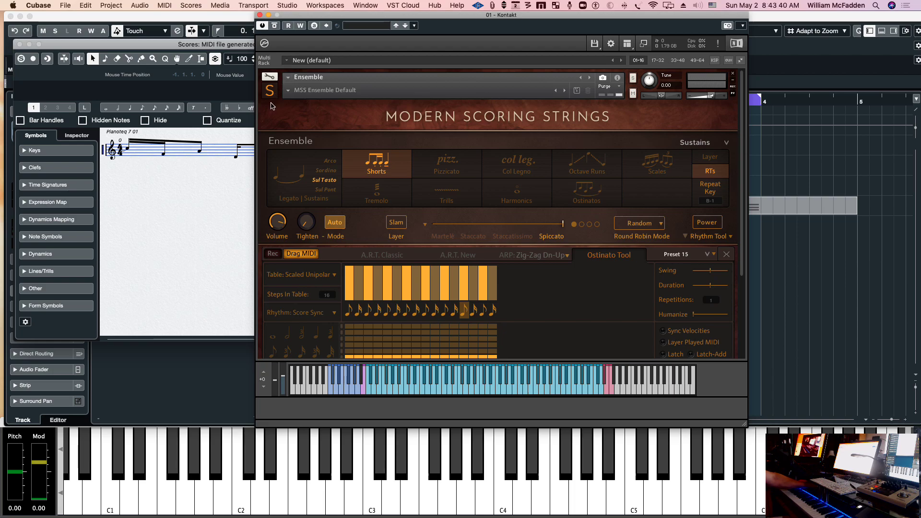